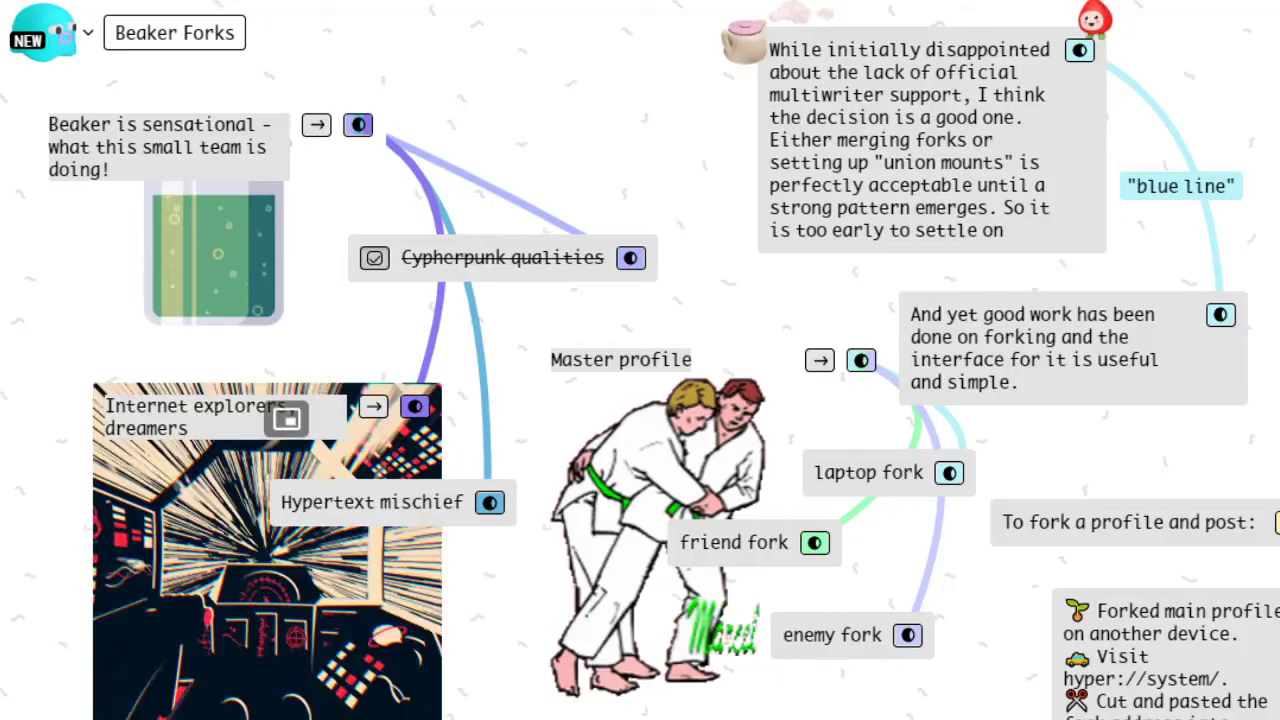
Step: Bring Beaker forward and view the New Tab page's My Drives list, including Bonion Test with 1 fork
key("alt+Tab")
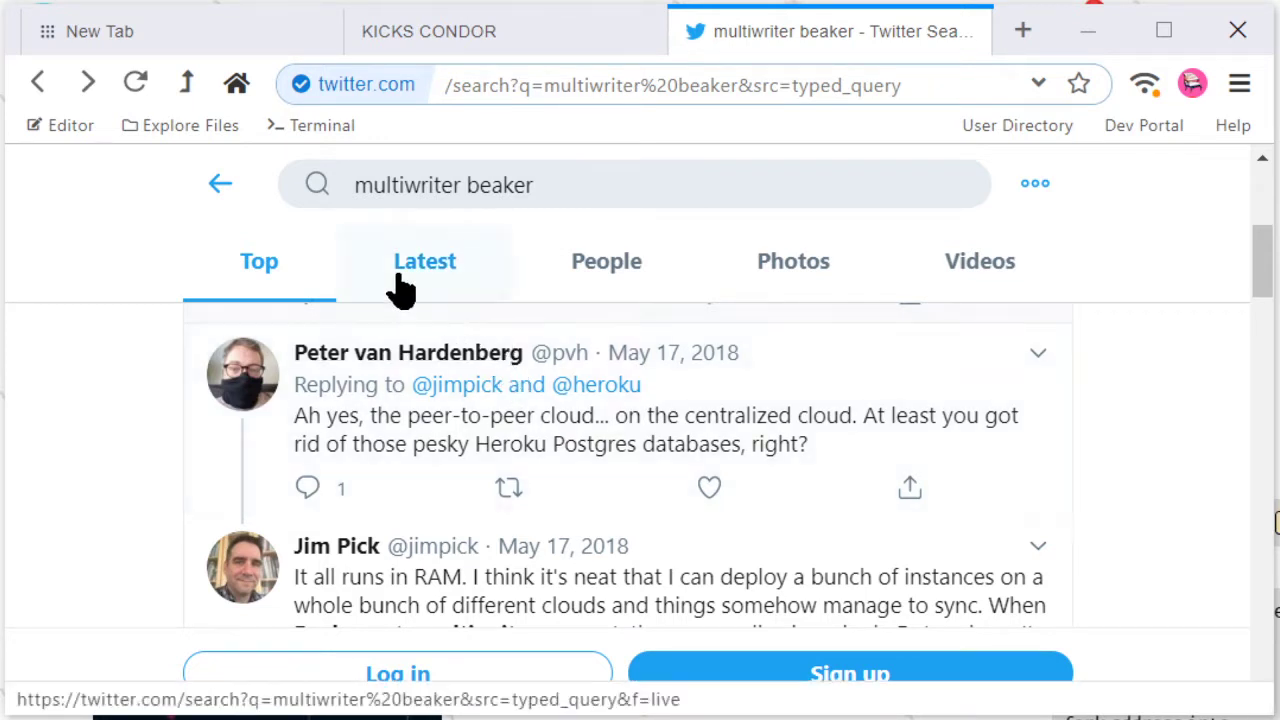
left_click(250, 44)
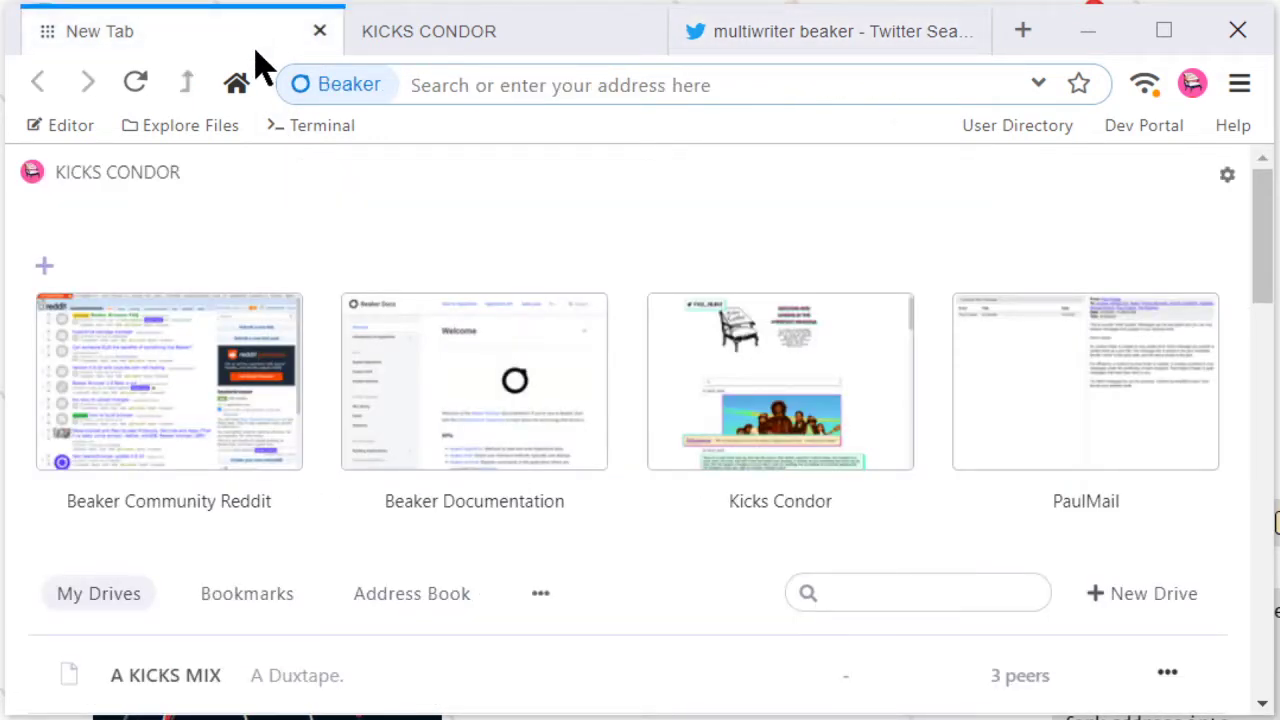
scroll(785, 365, "down", 5)
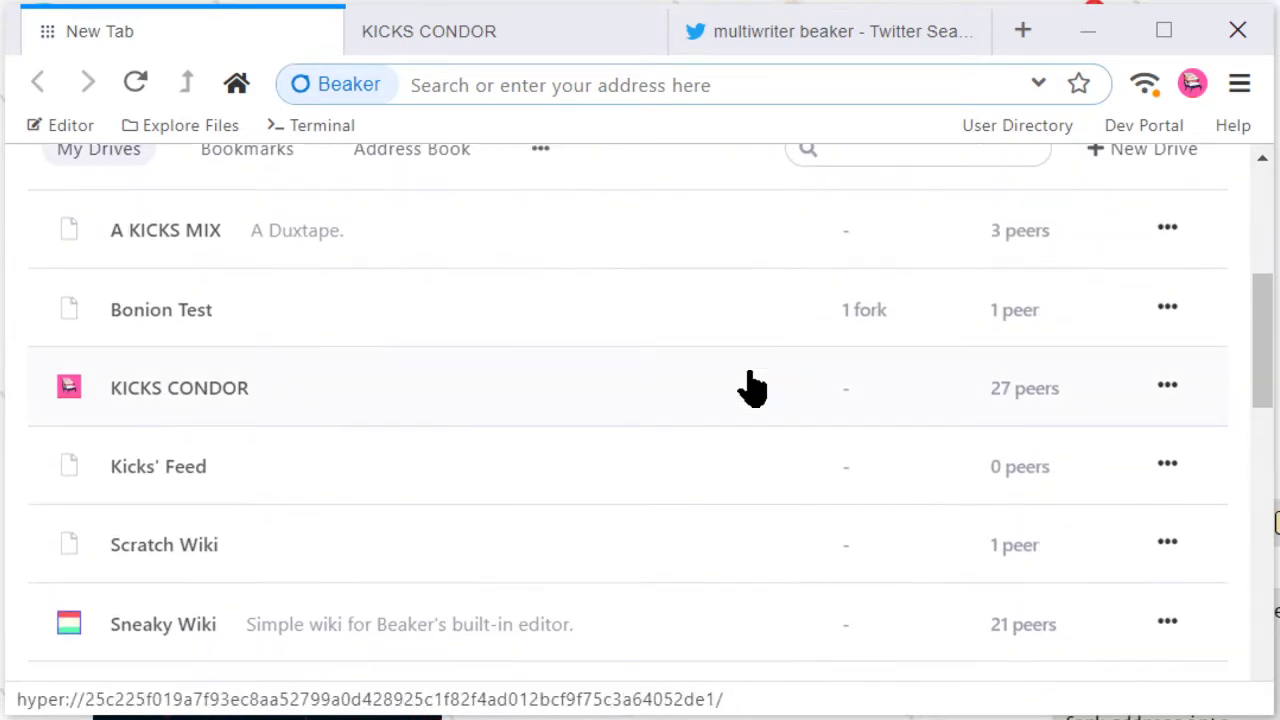
Step: Open the KICKS CONDOR site's source editor with the drive's file tree showing
left_click(526, 34)
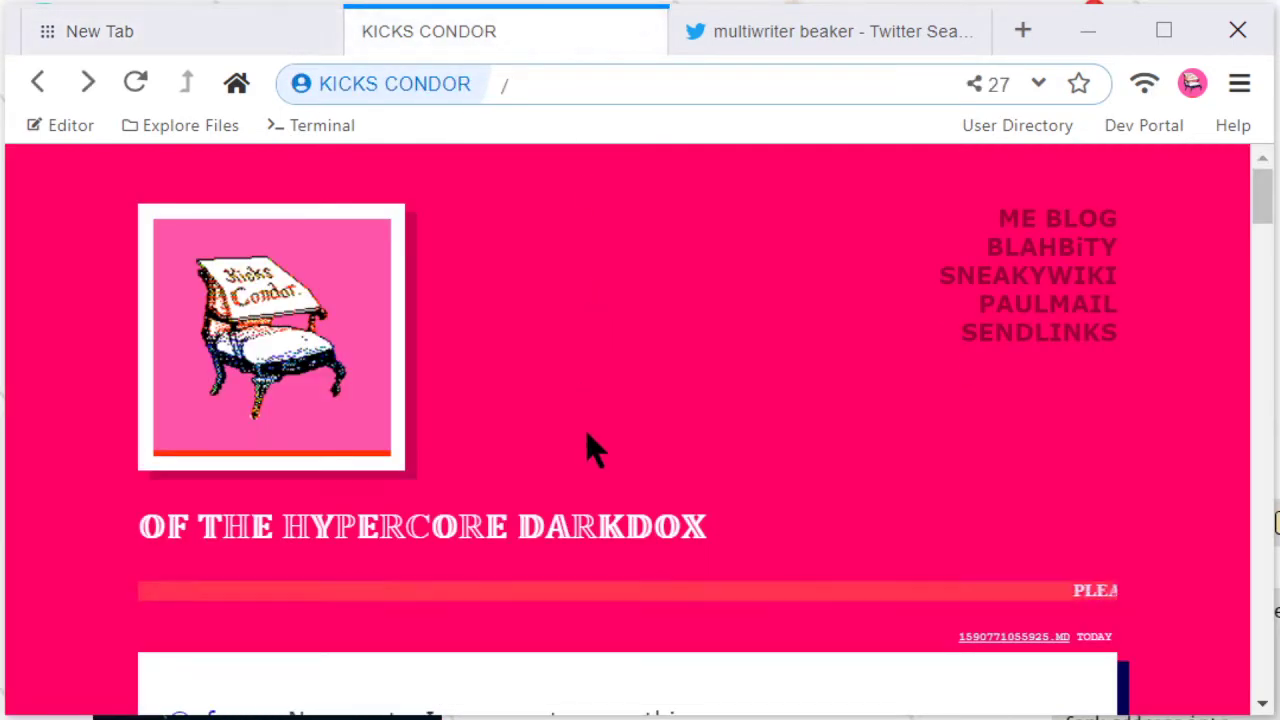
left_click(68, 125)
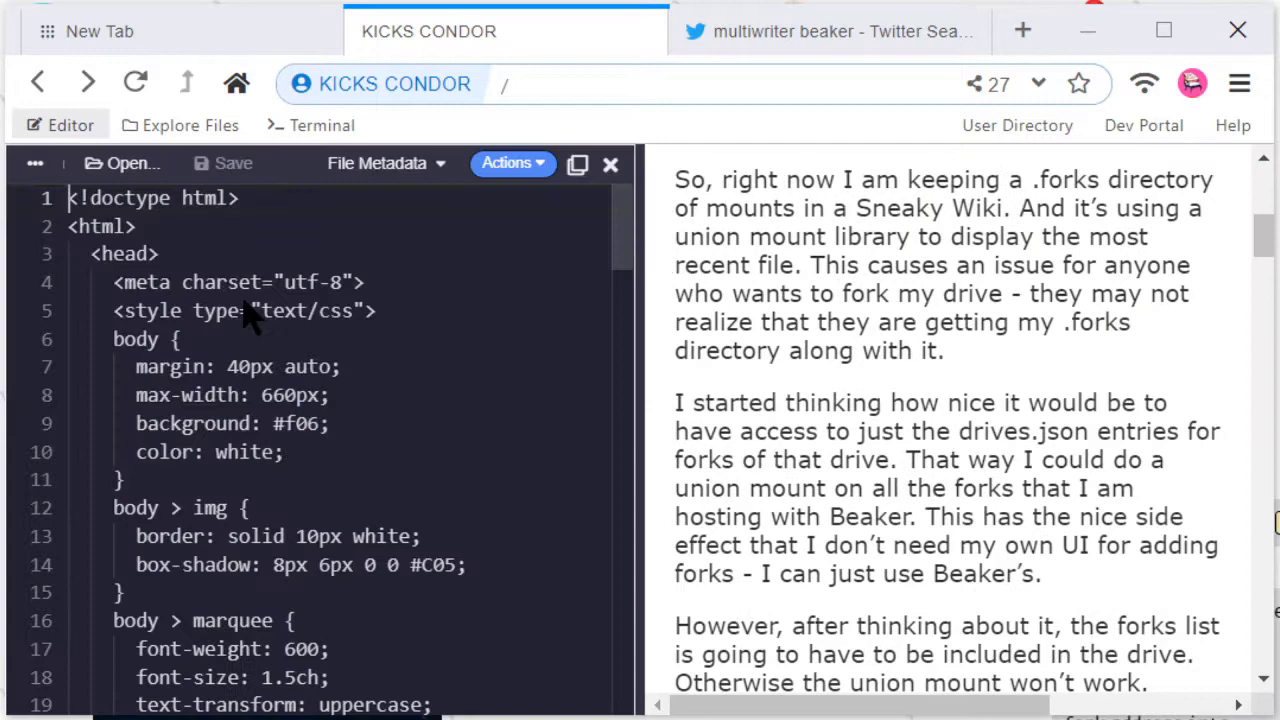
left_click_drag(621, 240, 580, 190)
left_click(35, 163)
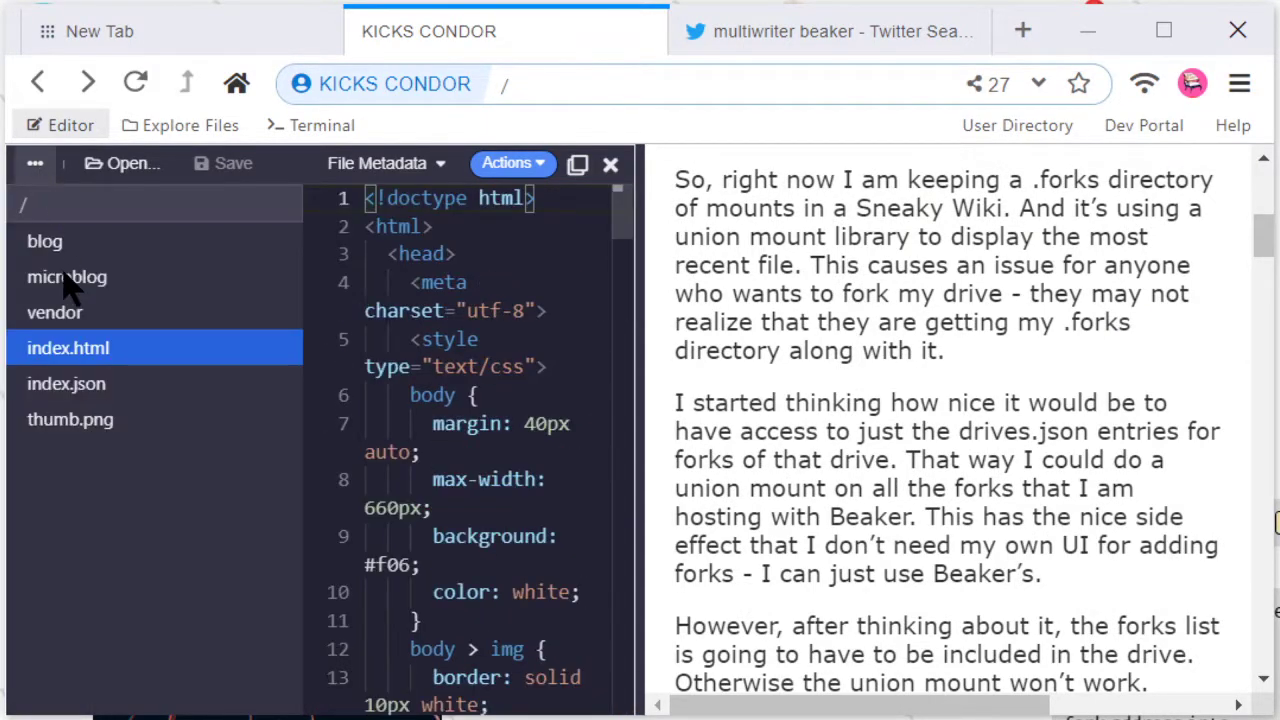
Step: View microblog posts 1585603486152.md and 1590184553011.md, then close the editor
left_click(170, 284)
left_click(188, 284)
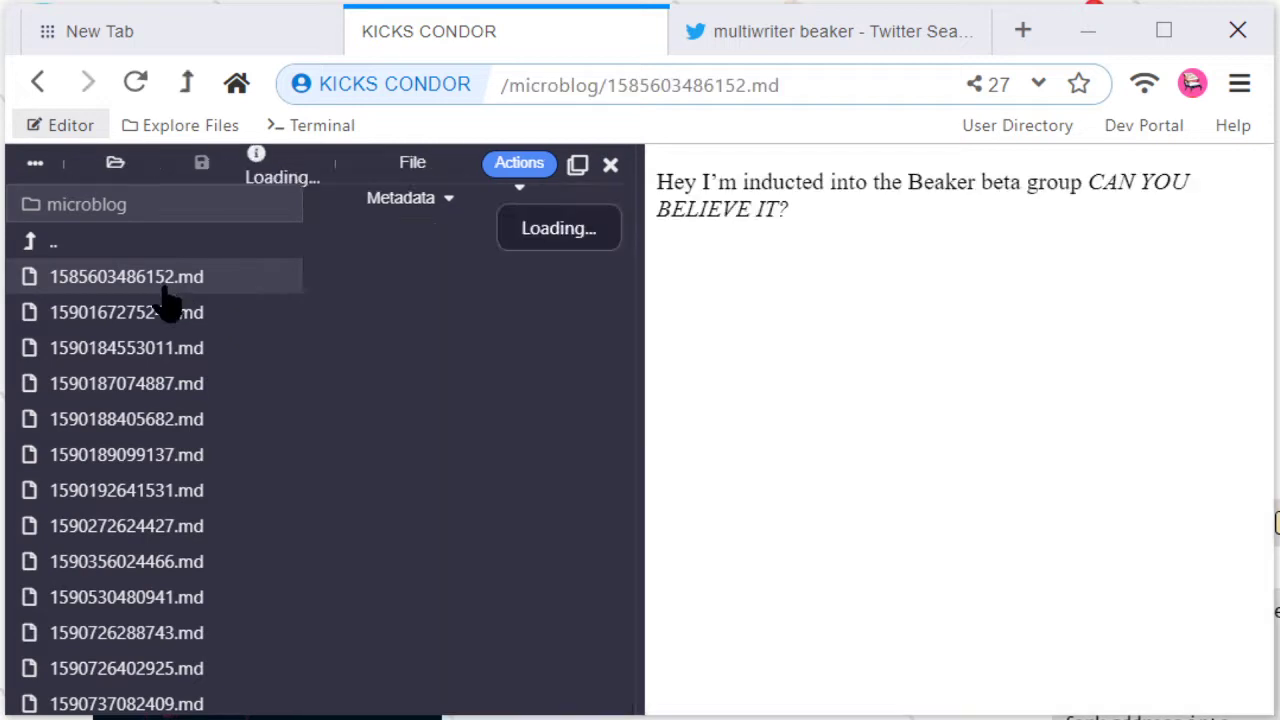
left_click(160, 355)
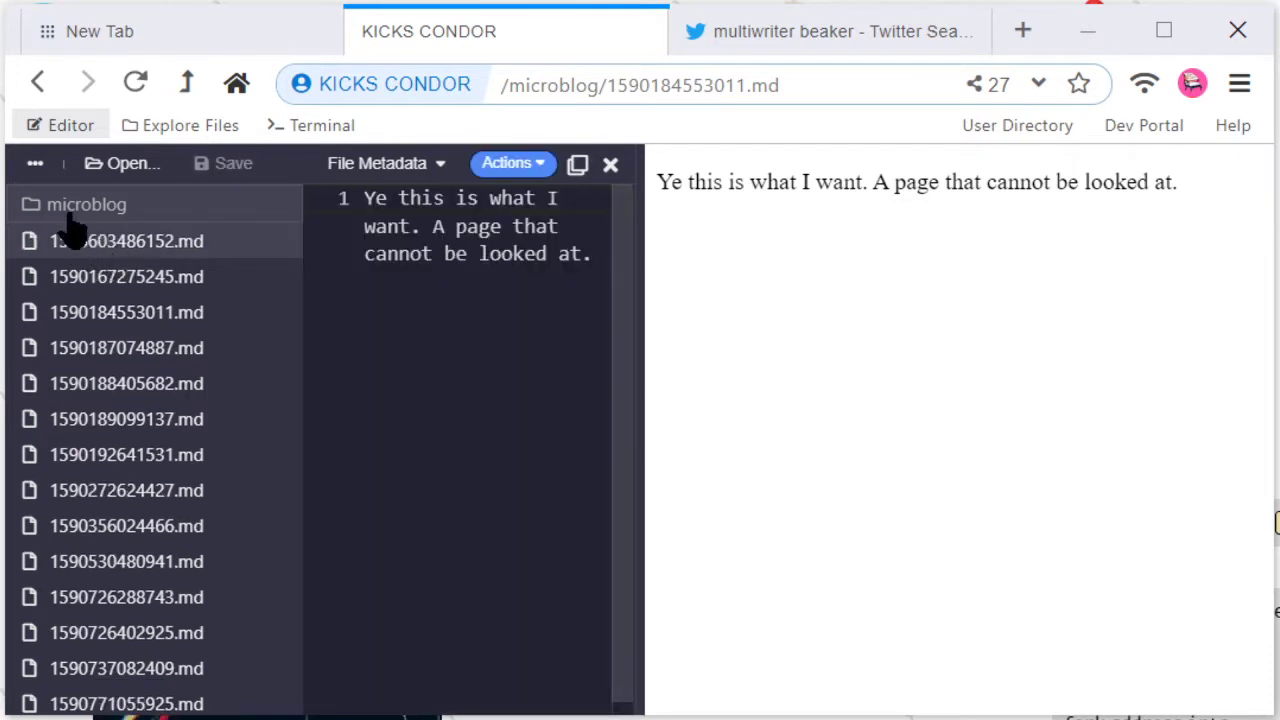
left_click(86, 204)
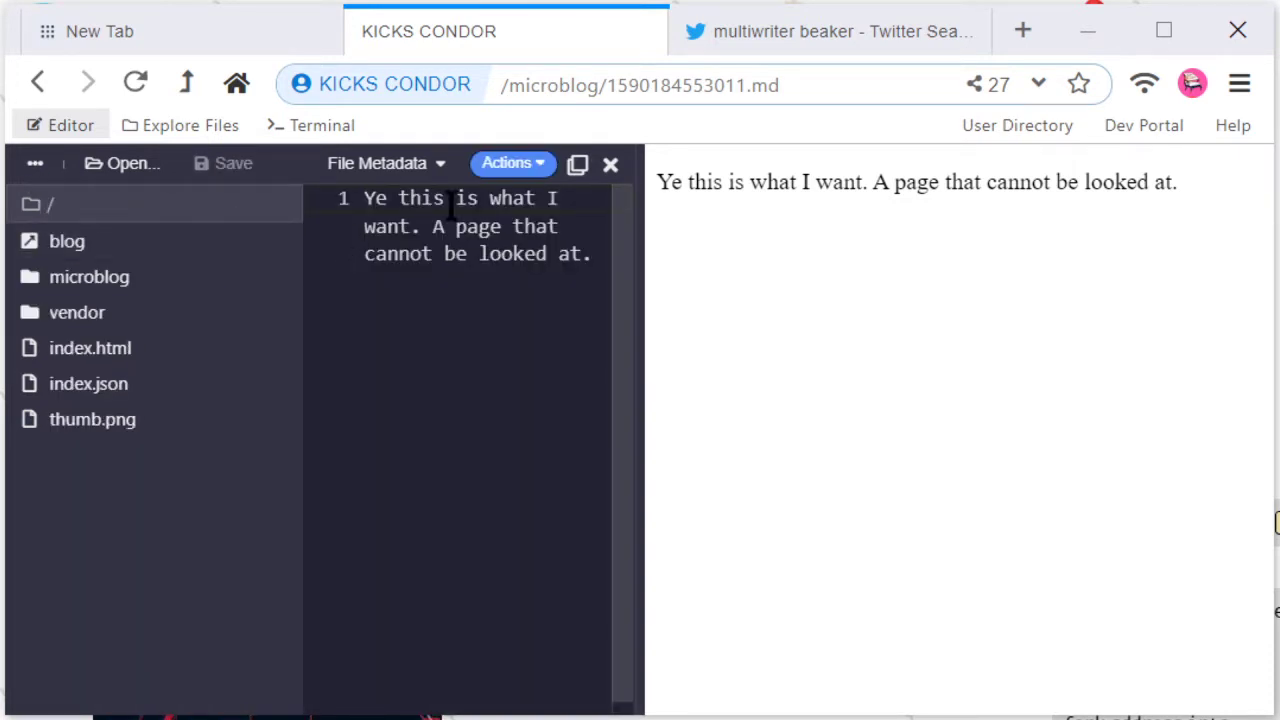
left_click(611, 165)
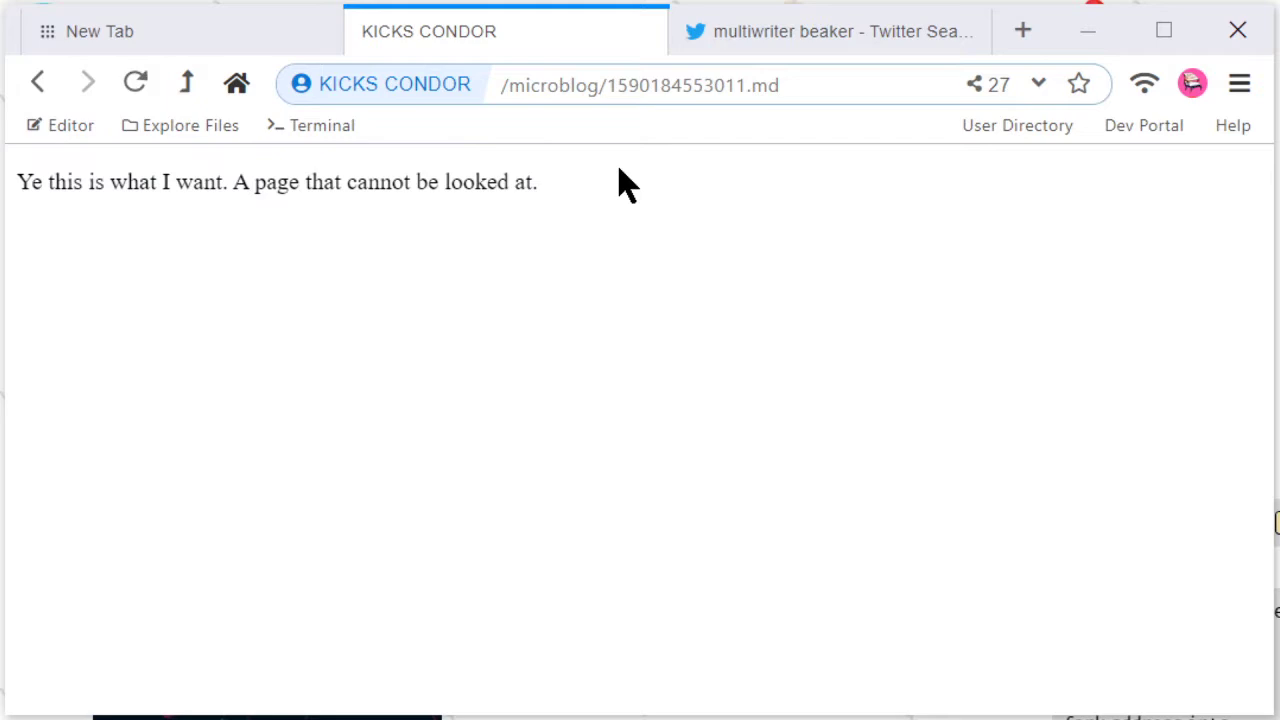
Step: Go up two levels to the KICKS CONDOR home page, then return to the 'multiwriter beaker' Twitter search
left_click(188, 84)
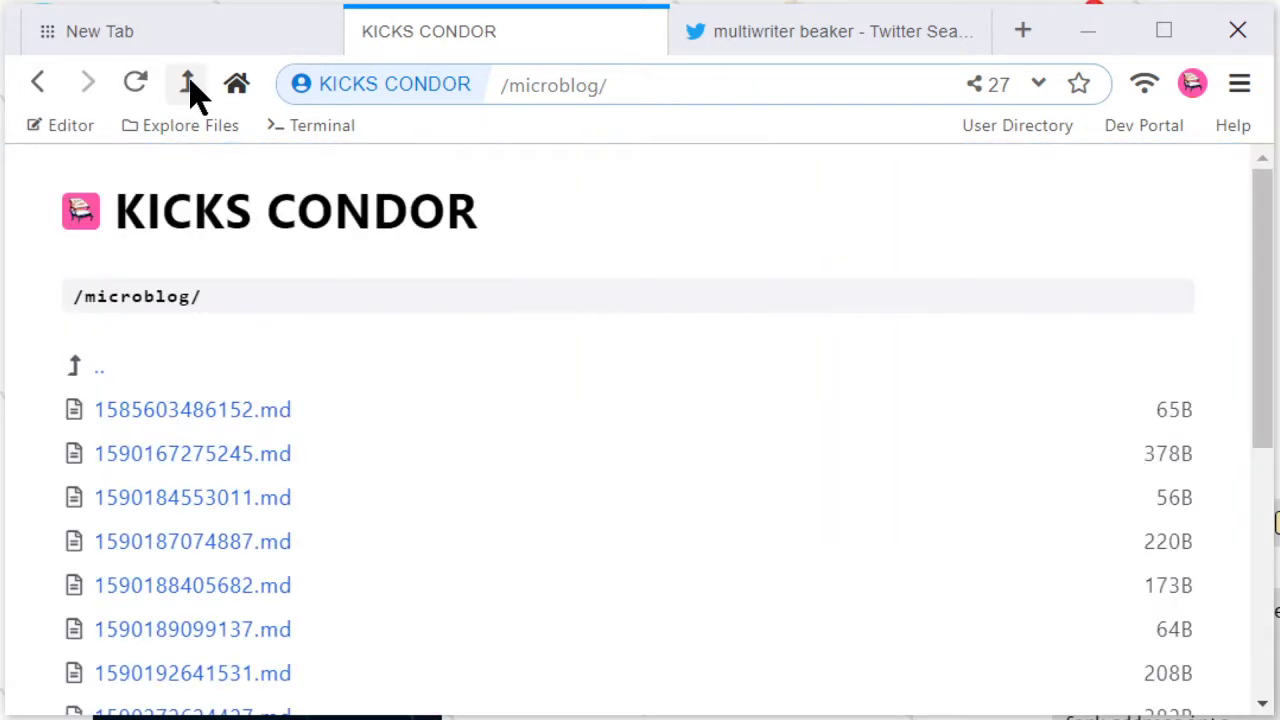
left_click(189, 84)
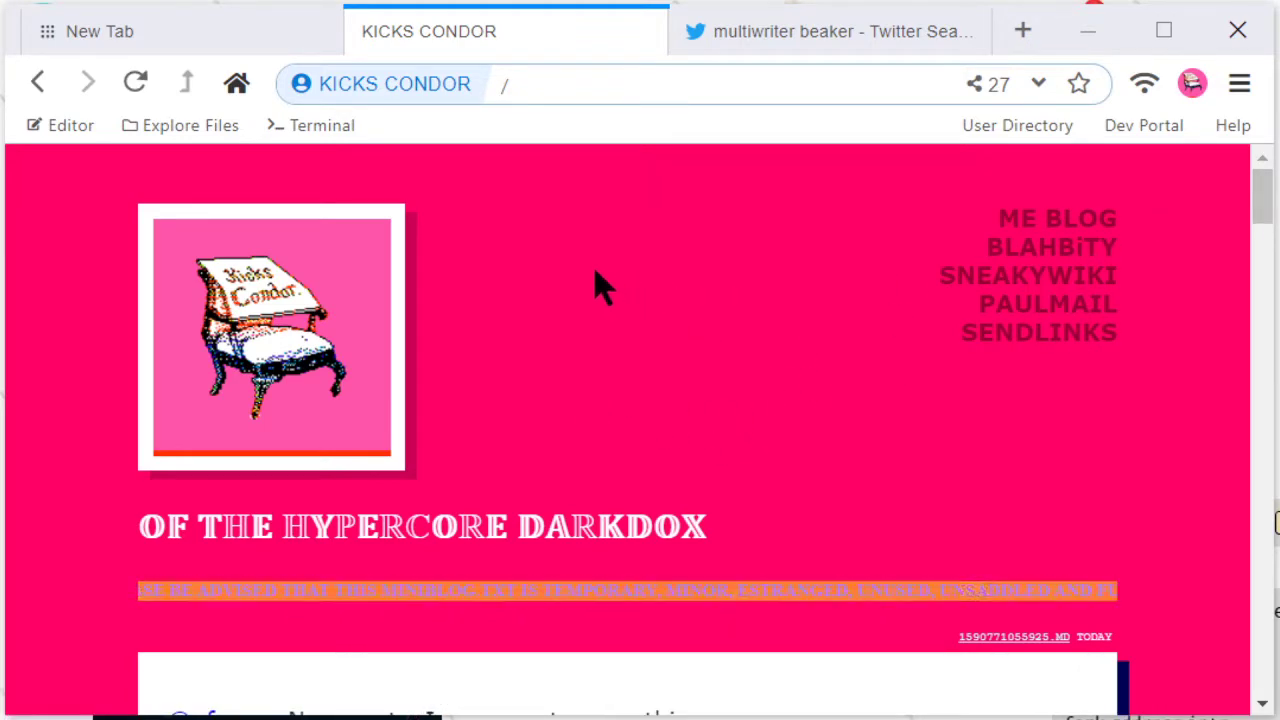
left_click(745, 36)
Step: Scroll through the 'multiwriter beaker' Twitter search results
scroll(740, 418, "down", 3)
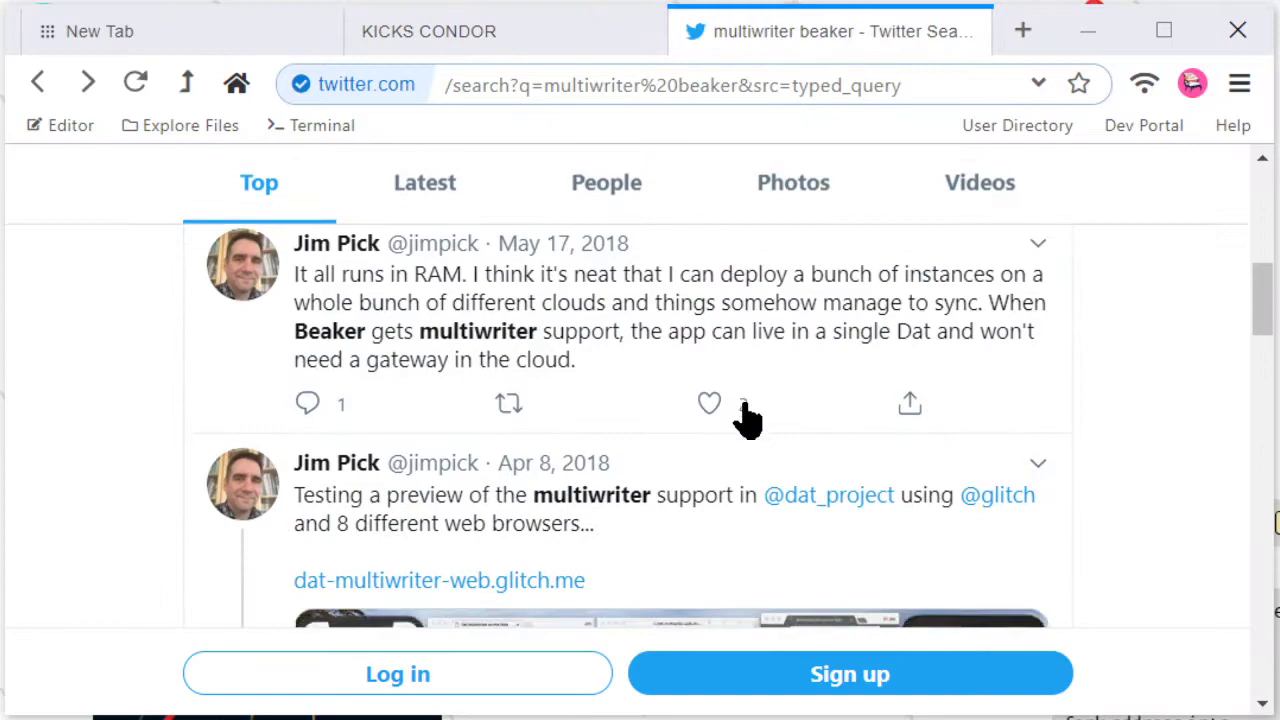
scroll(748, 418, "down", 15)
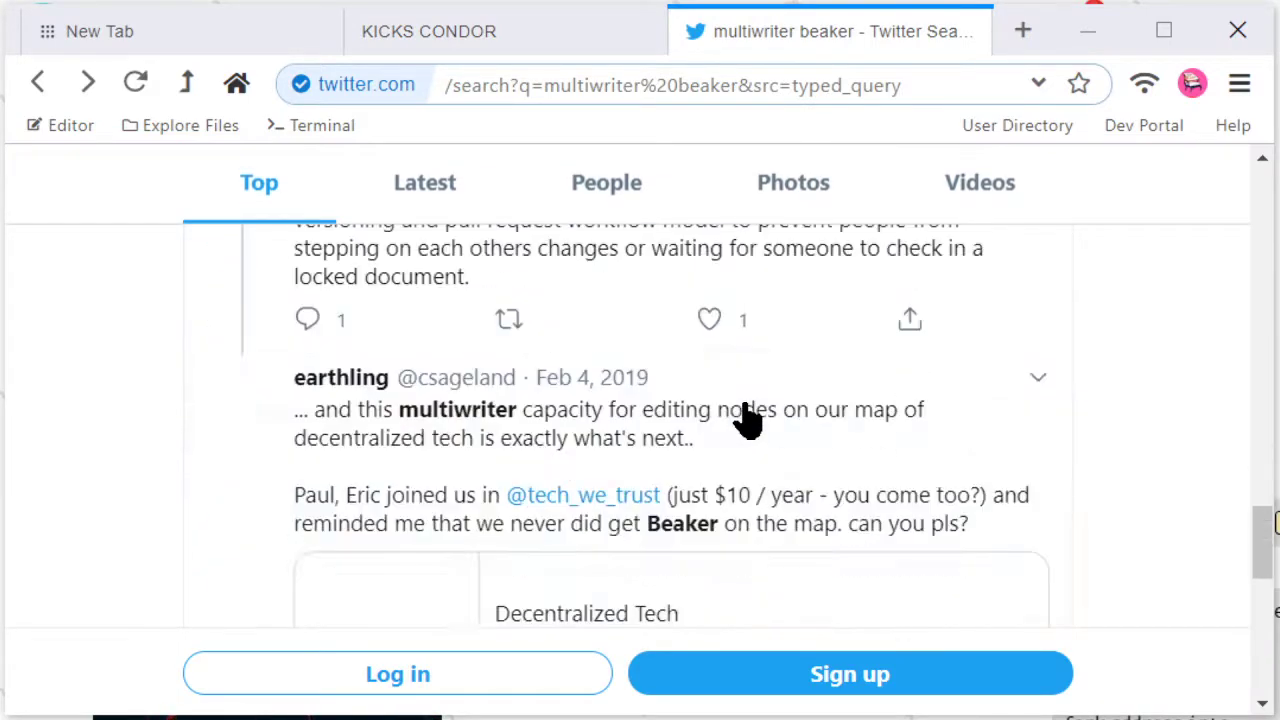
scroll(748, 418, "down", 10)
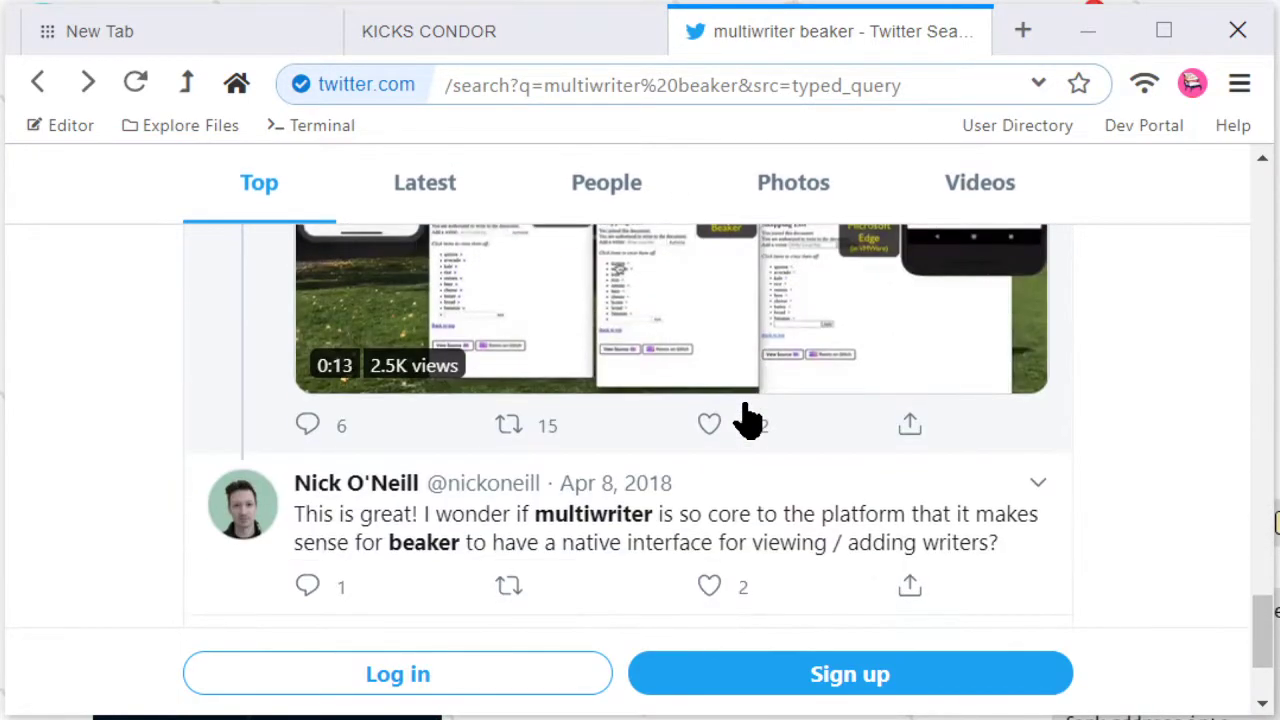
scroll(748, 418, "up", 15)
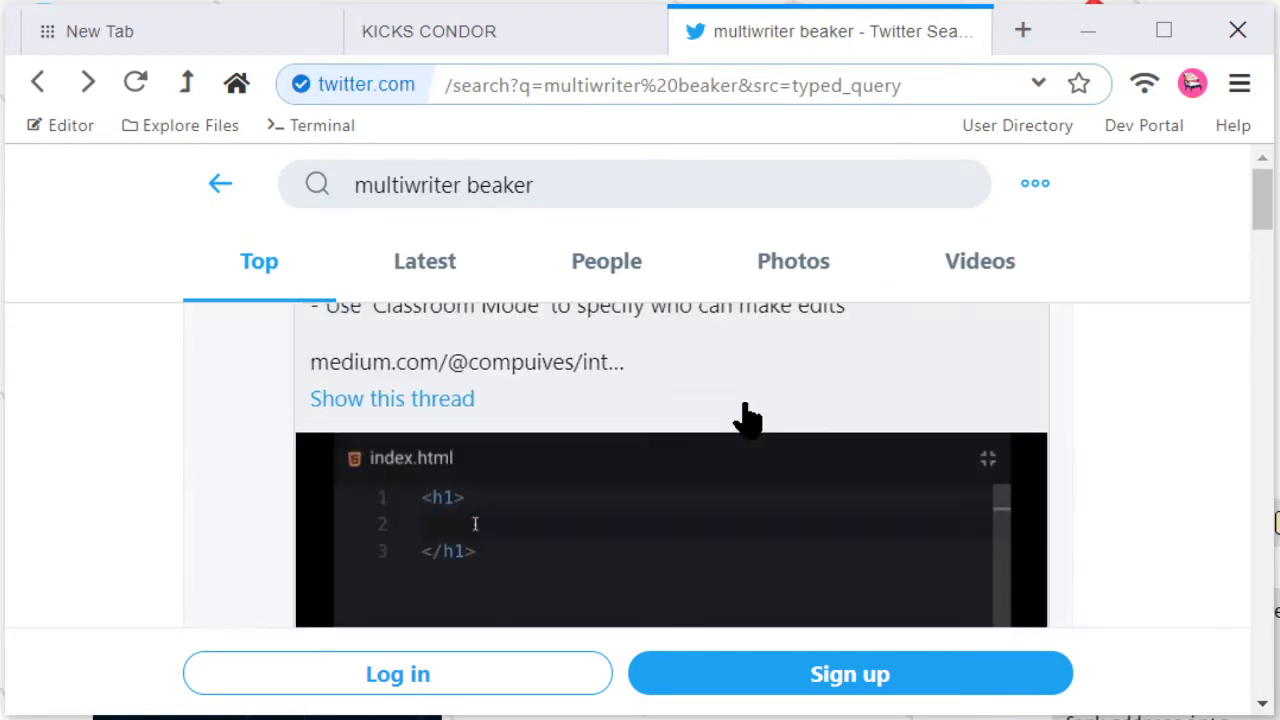
scroll(745, 416, "up", 6)
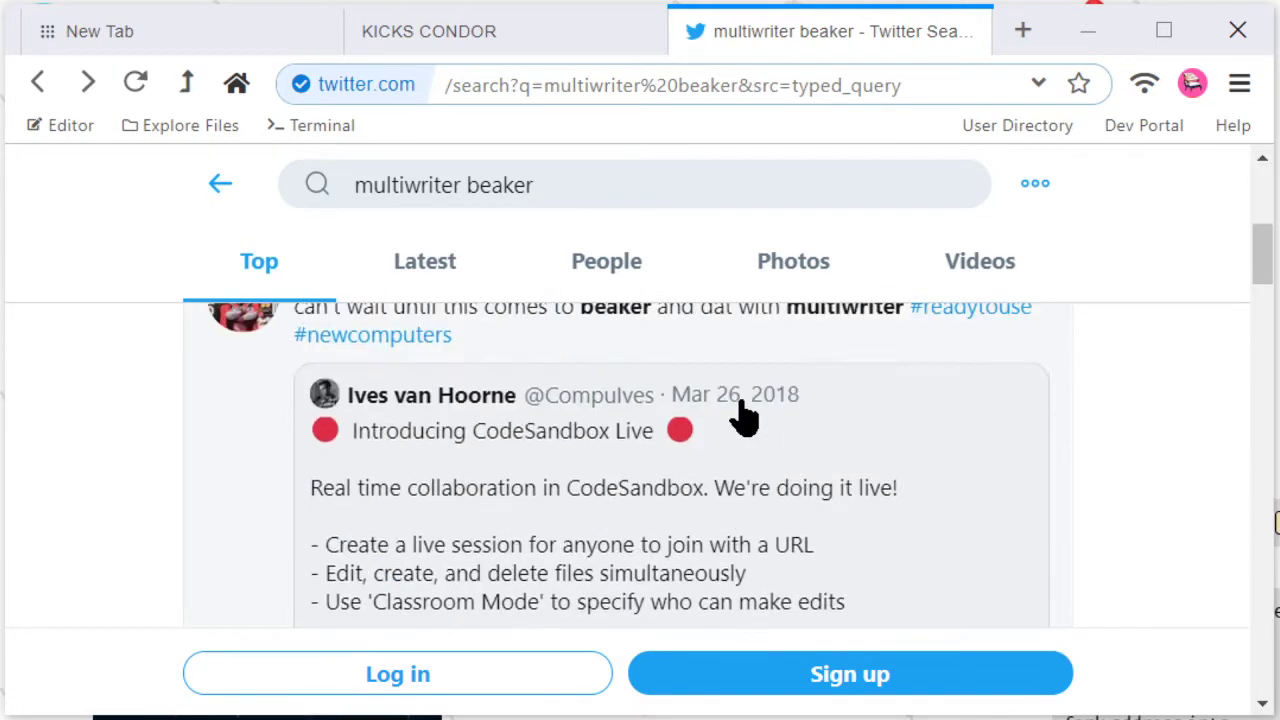
left_click(90, 82)
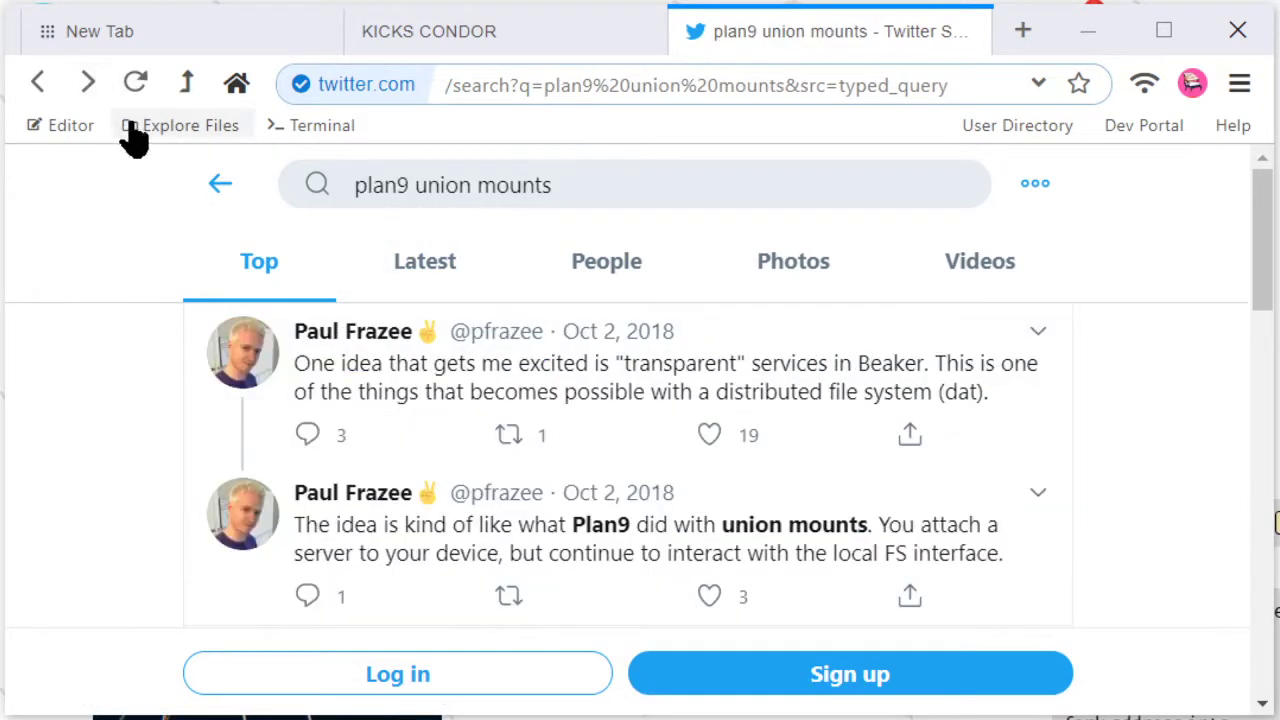
scroll(925, 462, "down", 10)
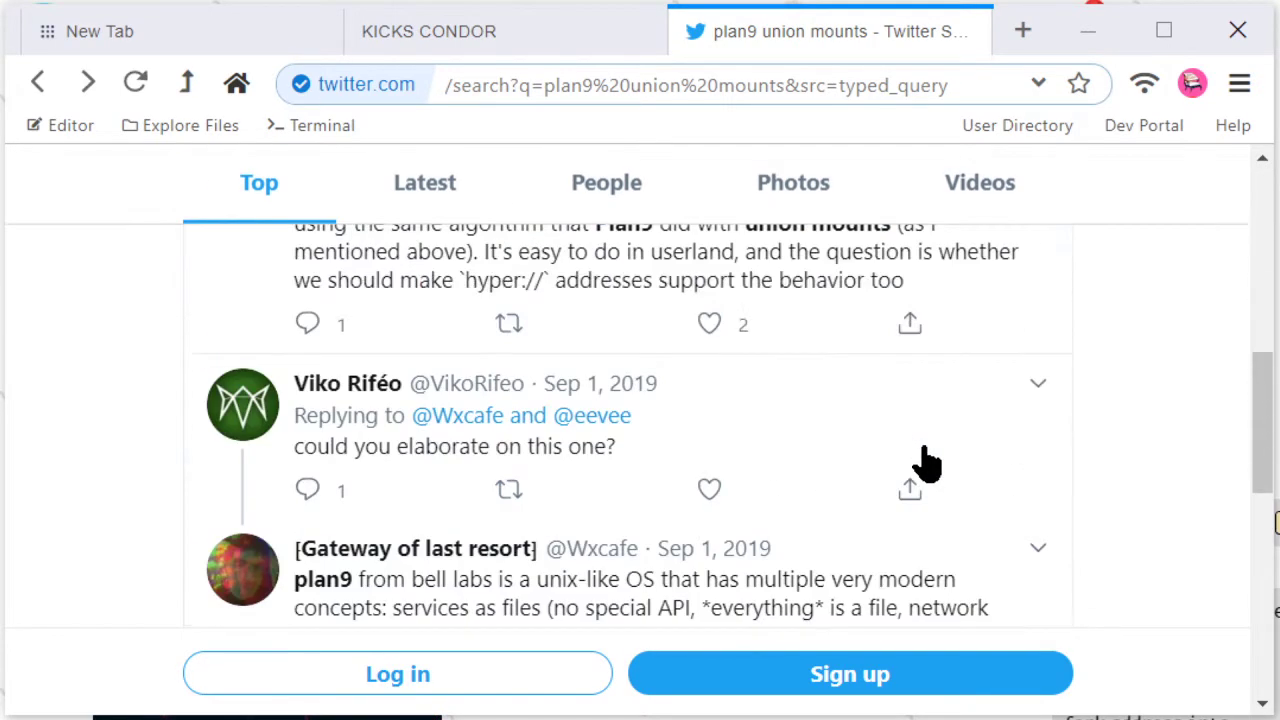
scroll(925, 462, "down", 5)
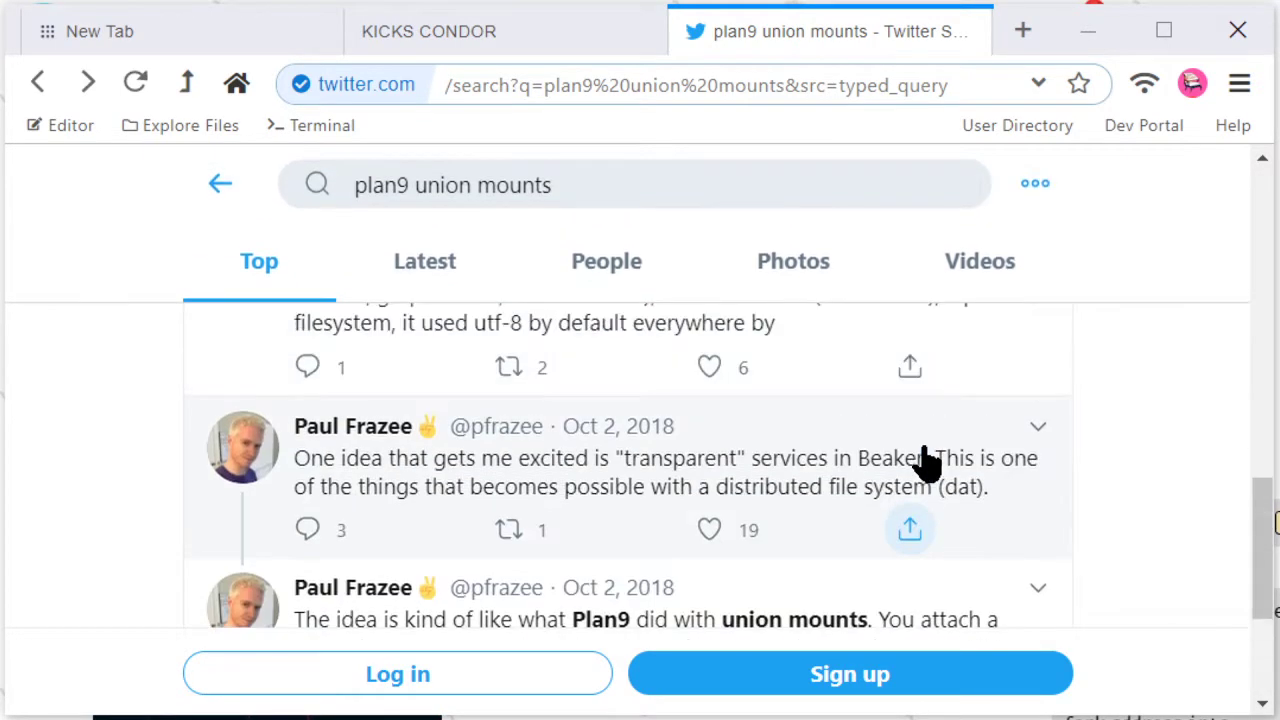
scroll(925, 462, "down", 2)
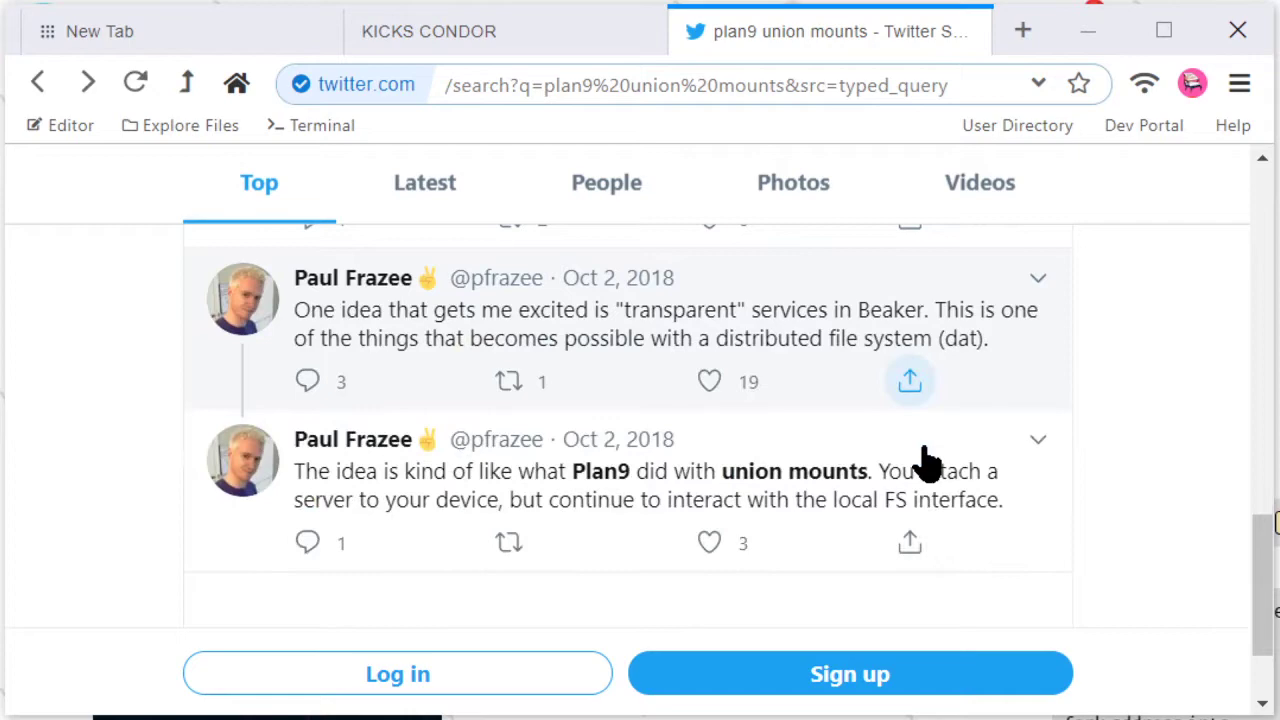
scroll(928, 462, "up", 4)
scroll(928, 462, "down", 3)
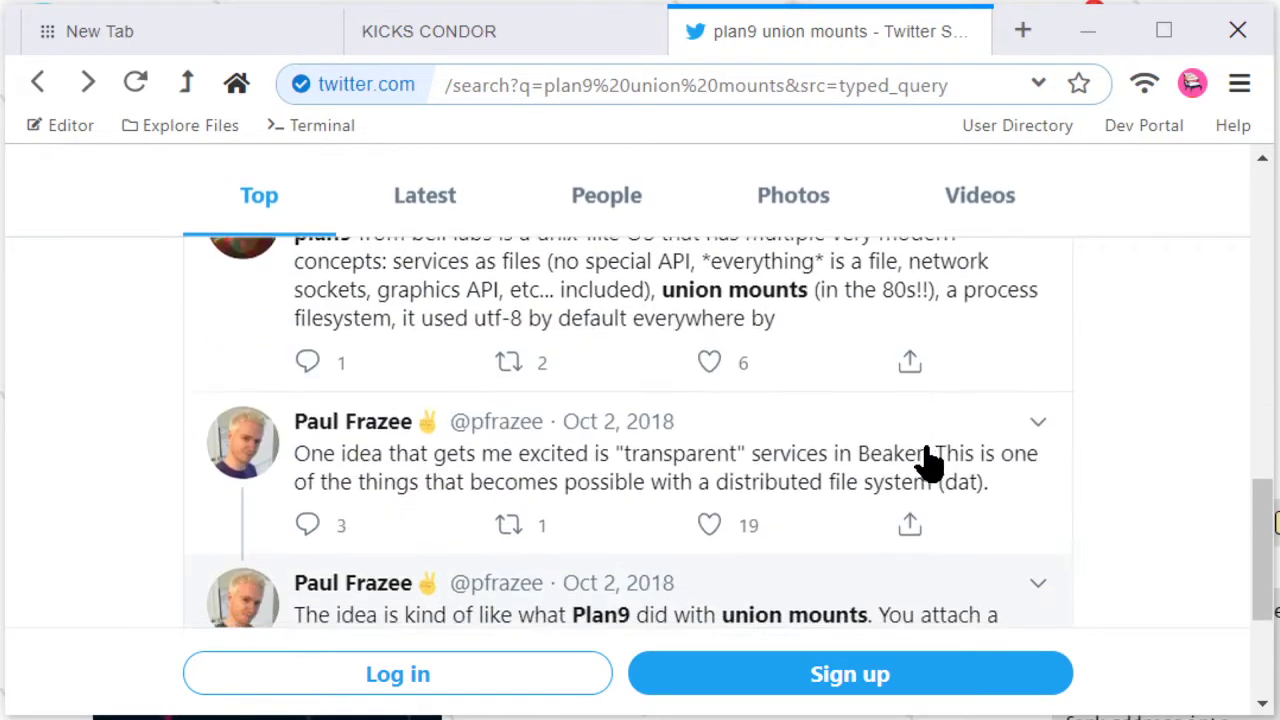
scroll(928, 462, "down", 1)
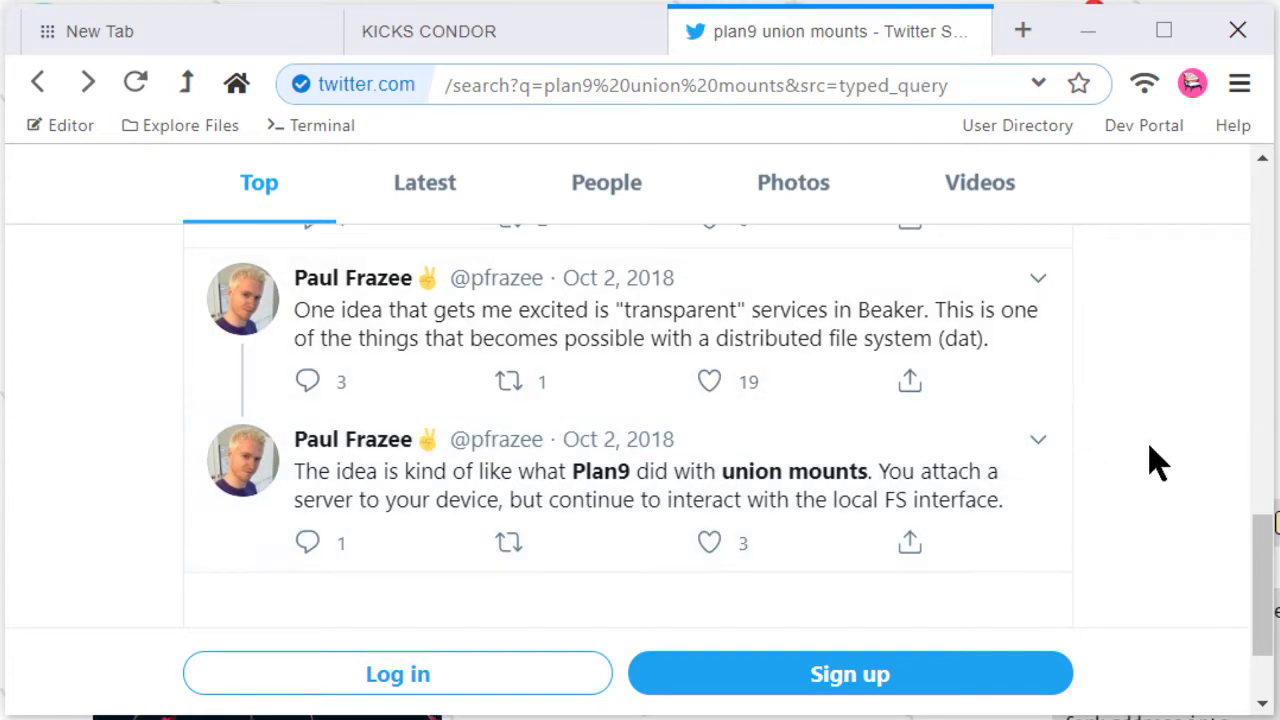
mouse_move(1266, 600)
left_mouse_down()
mouse_move(1266, 551)
mouse_move(1248, 585)
left_mouse_up()
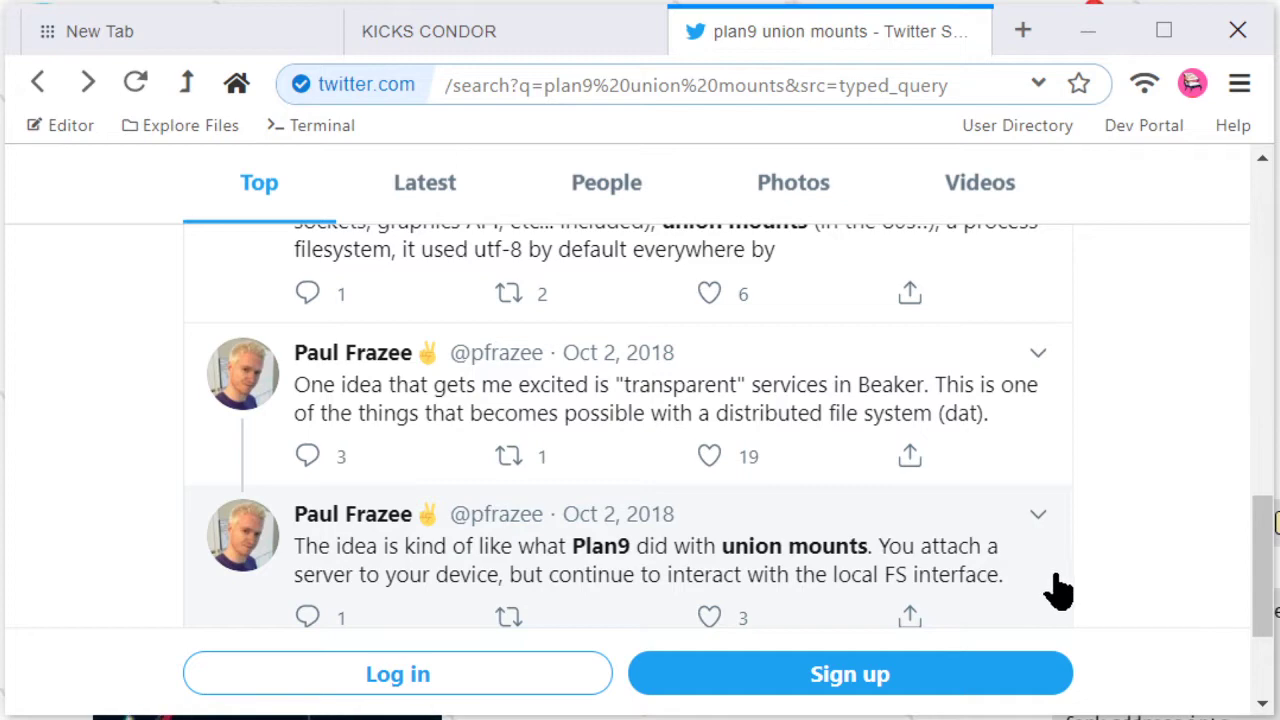
scroll(1183, 562, "up", 15)
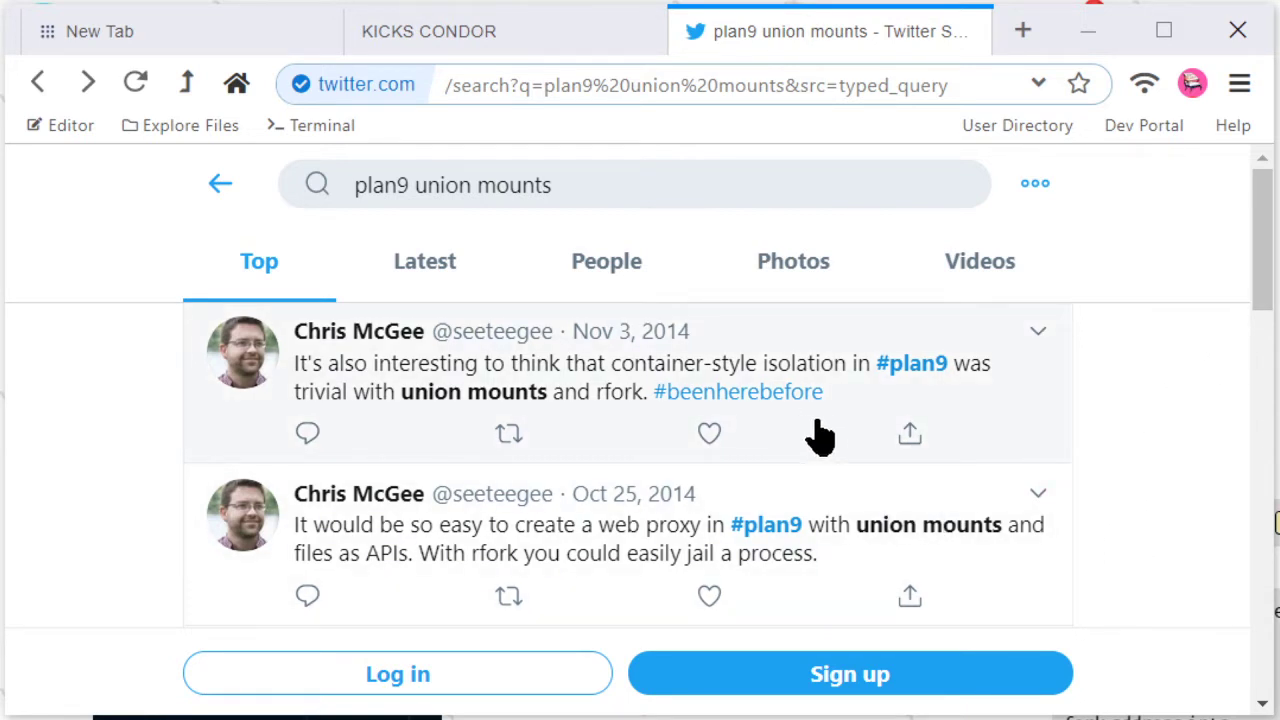
Step: Switch to the KICKS CONDOR profile page and scroll through its blog posts
left_click(512, 42)
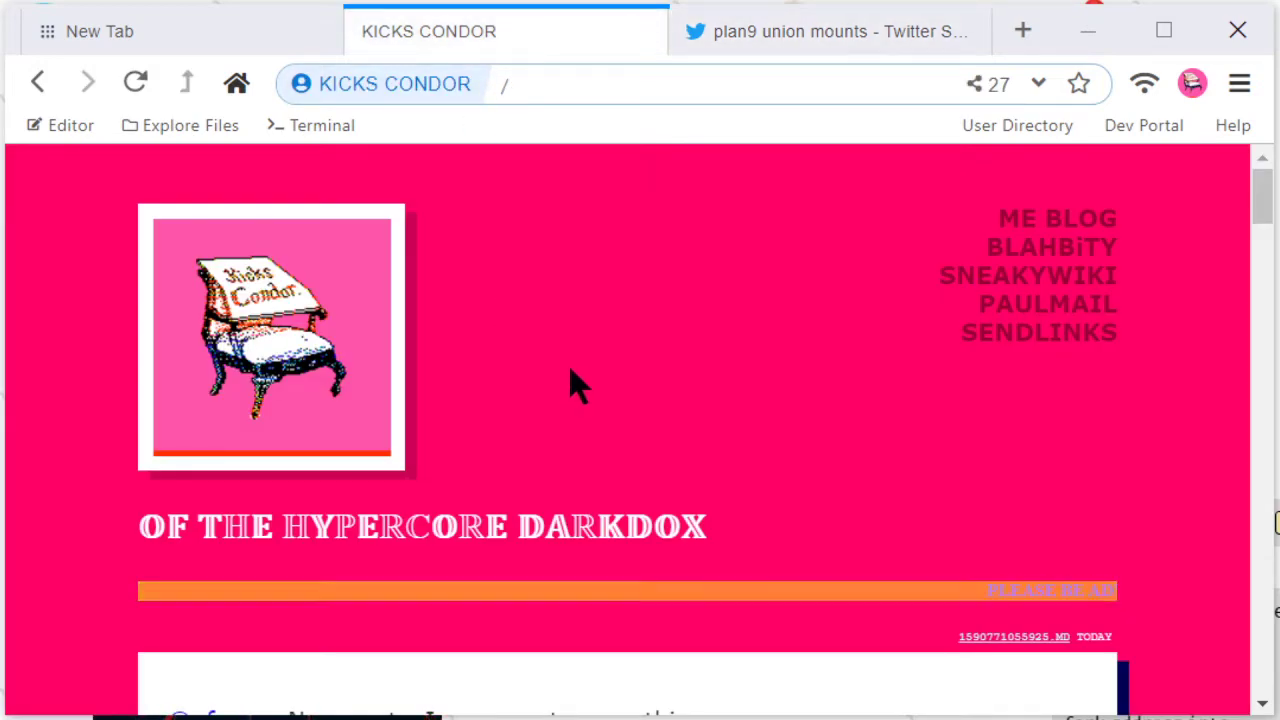
scroll(570, 385, "down", 5)
scroll(569, 371, "up", 5)
scroll(694, 331, "down", 5)
scroll(651, 340, "up", 2)
scroll(652, 340, "down", 4)
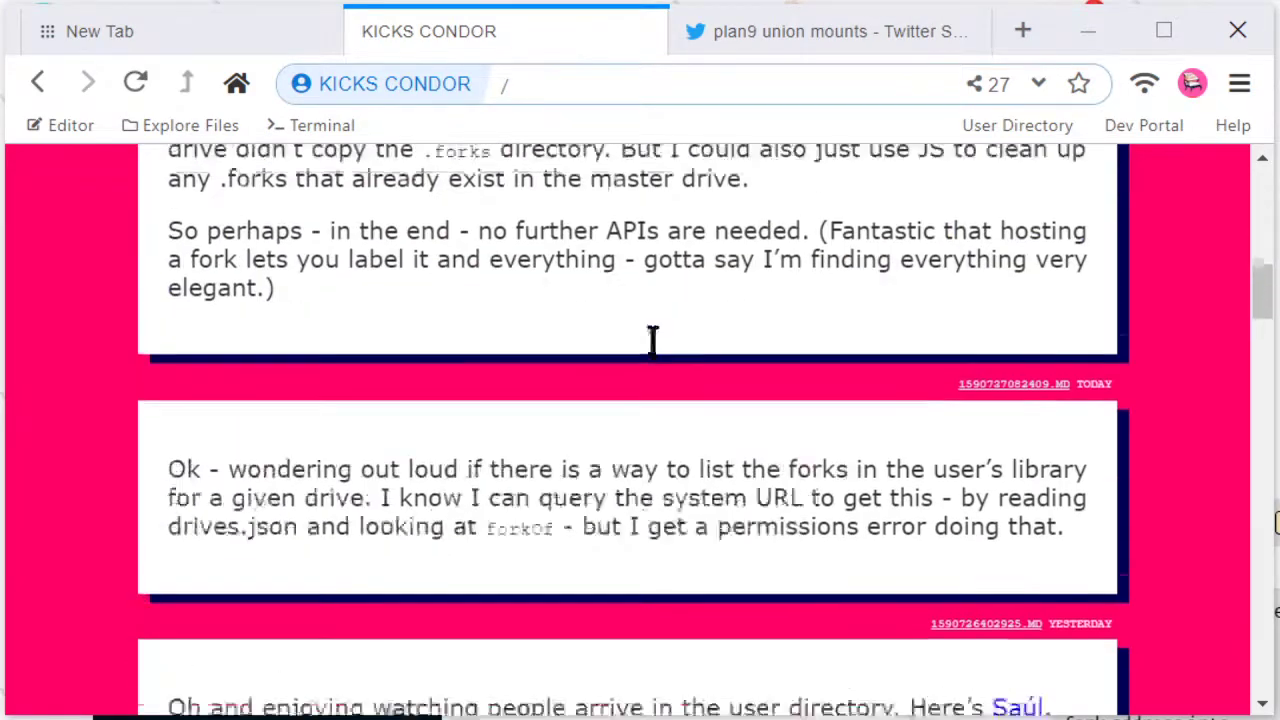
scroll(651, 340, "up", 8)
scroll(653, 350, "down", 1)
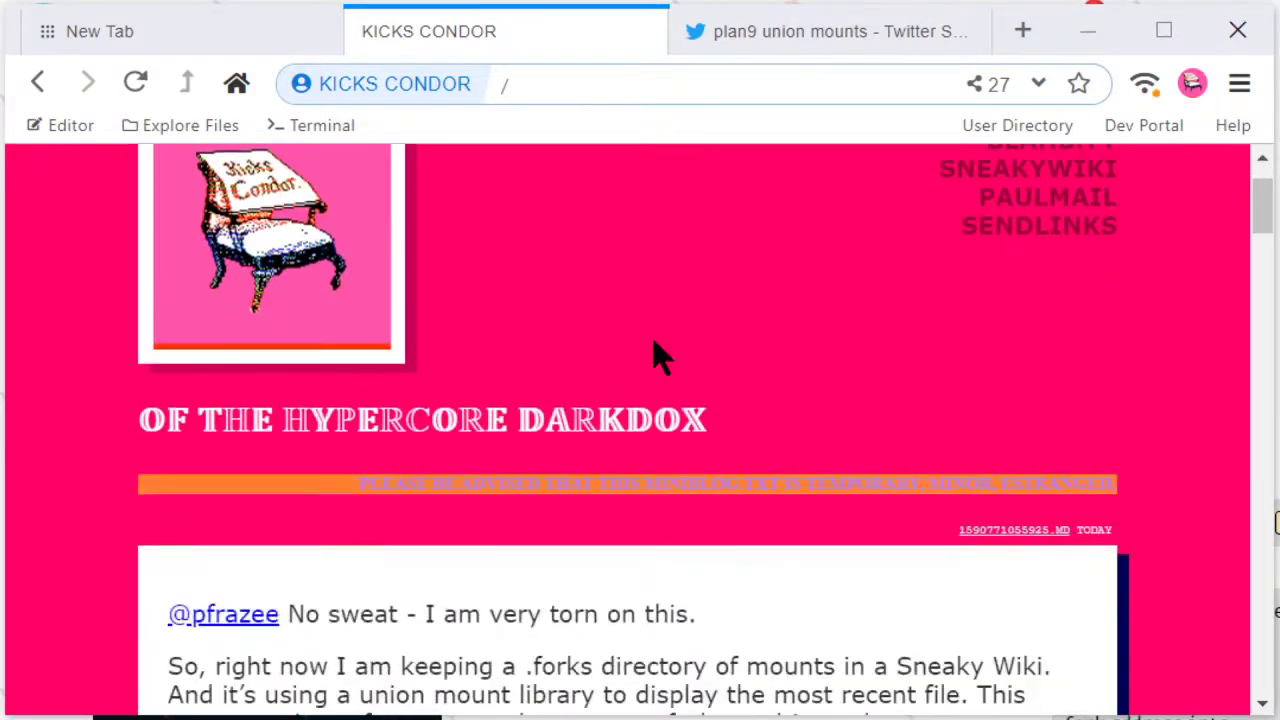
scroll(655, 355, "down", 4)
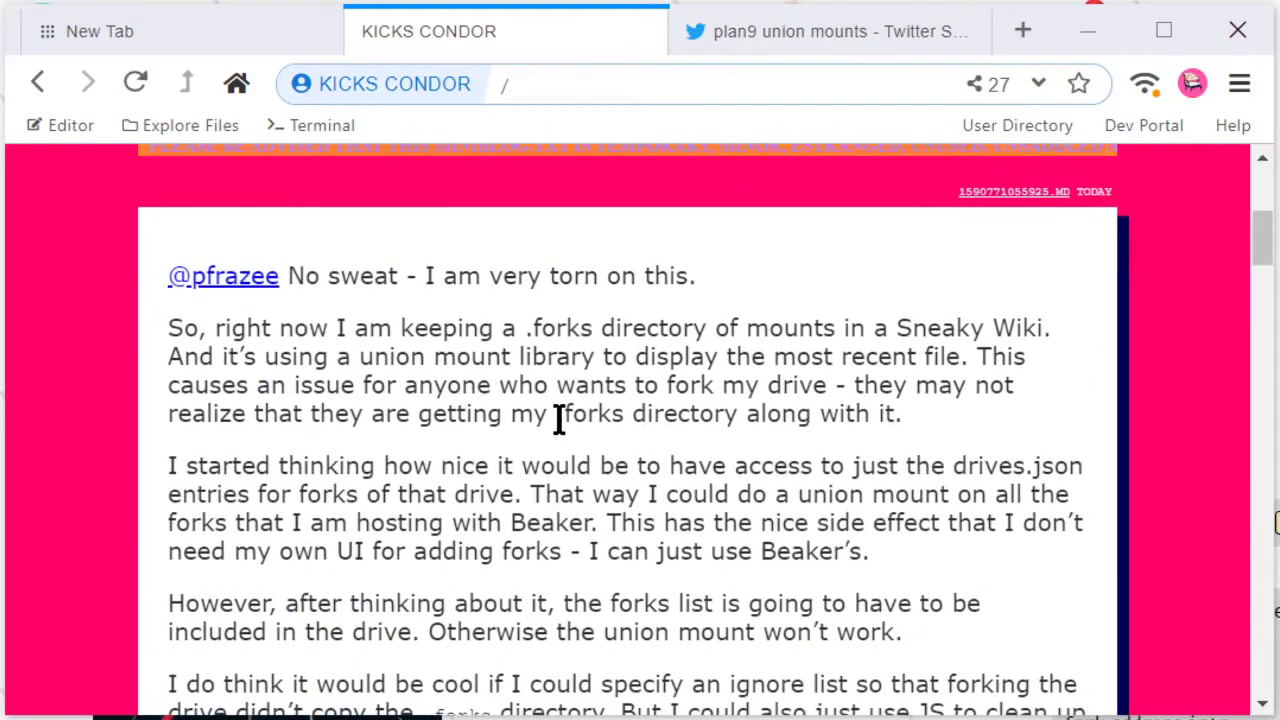
Step: Create a new fork of the KICKS CONDOR drive labelled 'local' from the site-info Forks tab
left_click(366, 86)
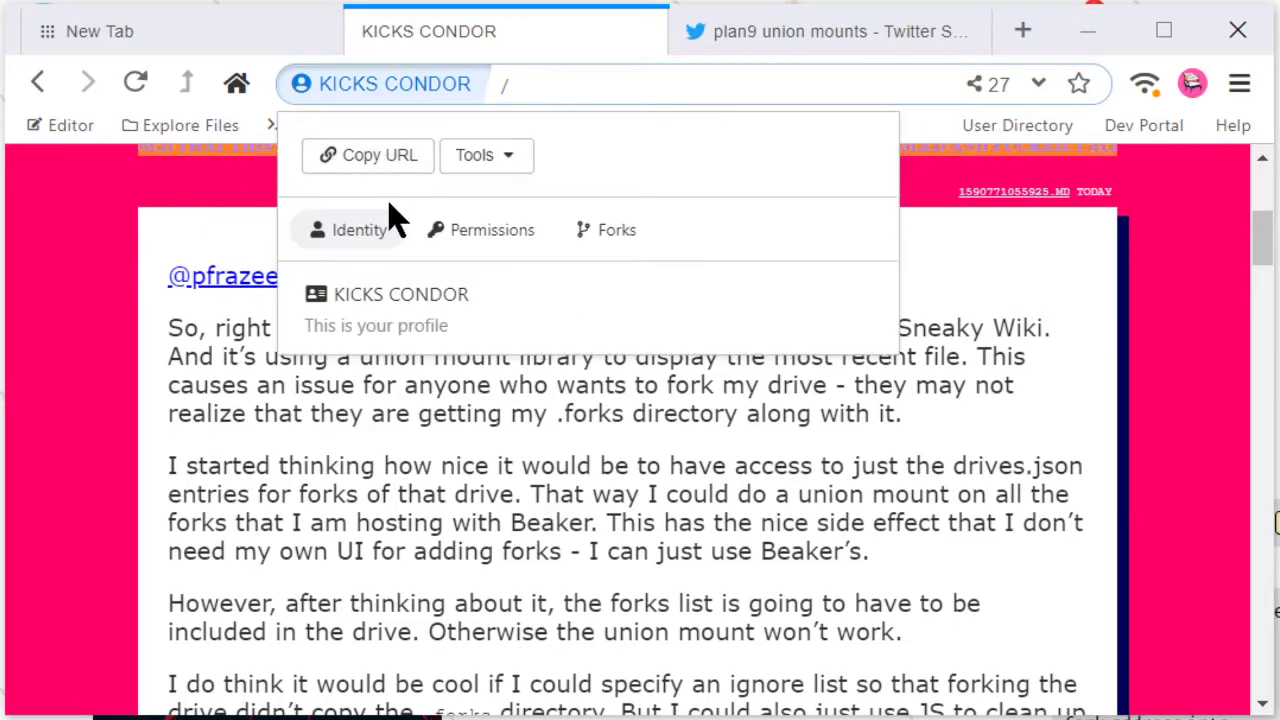
left_click(606, 241)
left_click(345, 298)
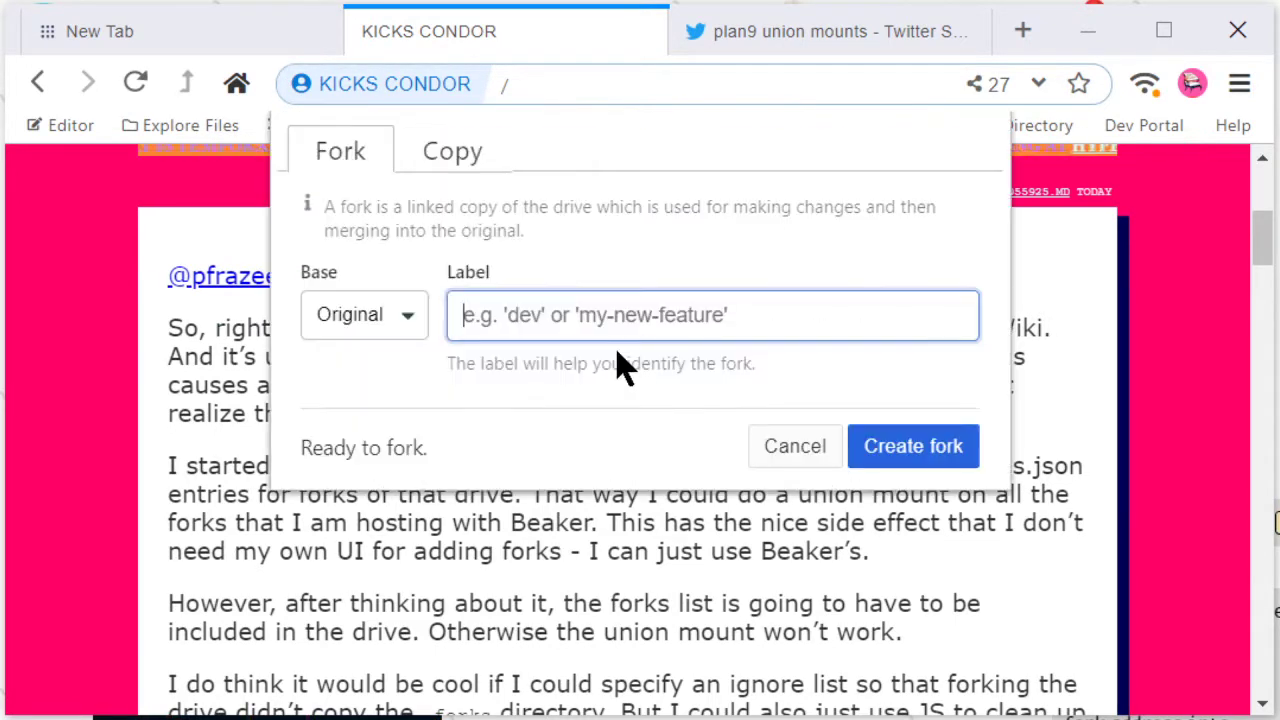
type("locva")
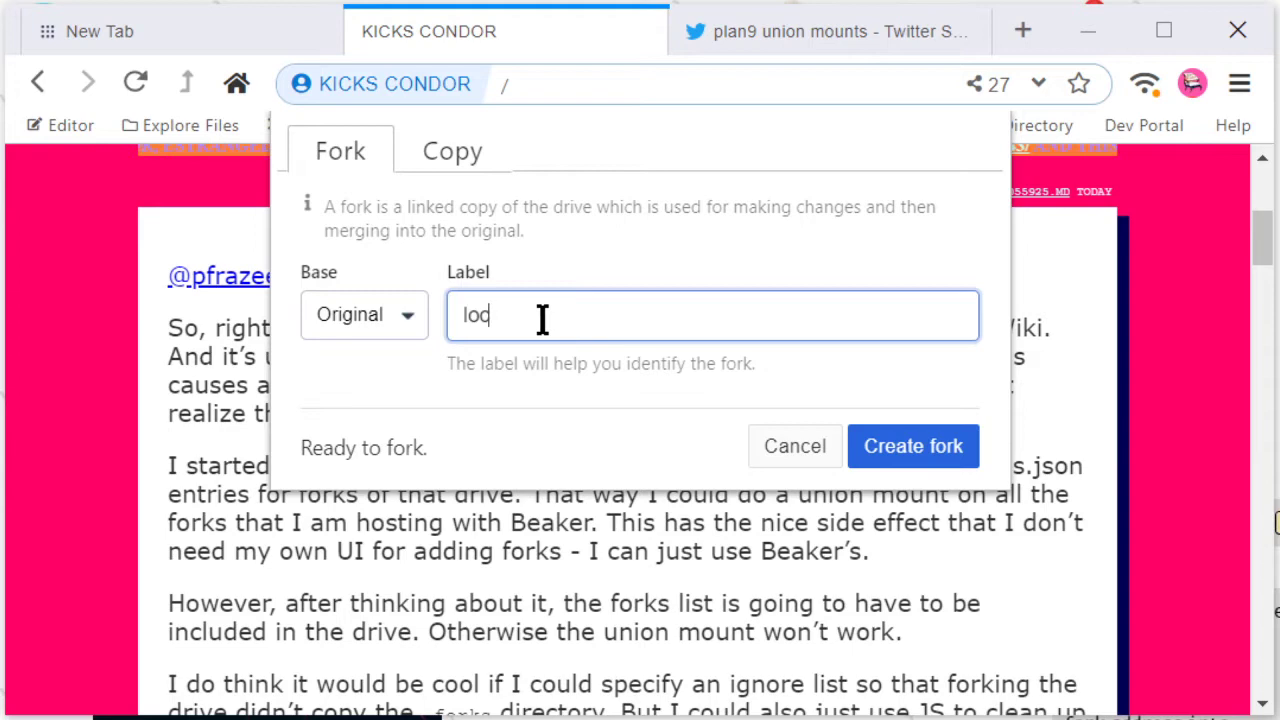
left_click(875, 447)
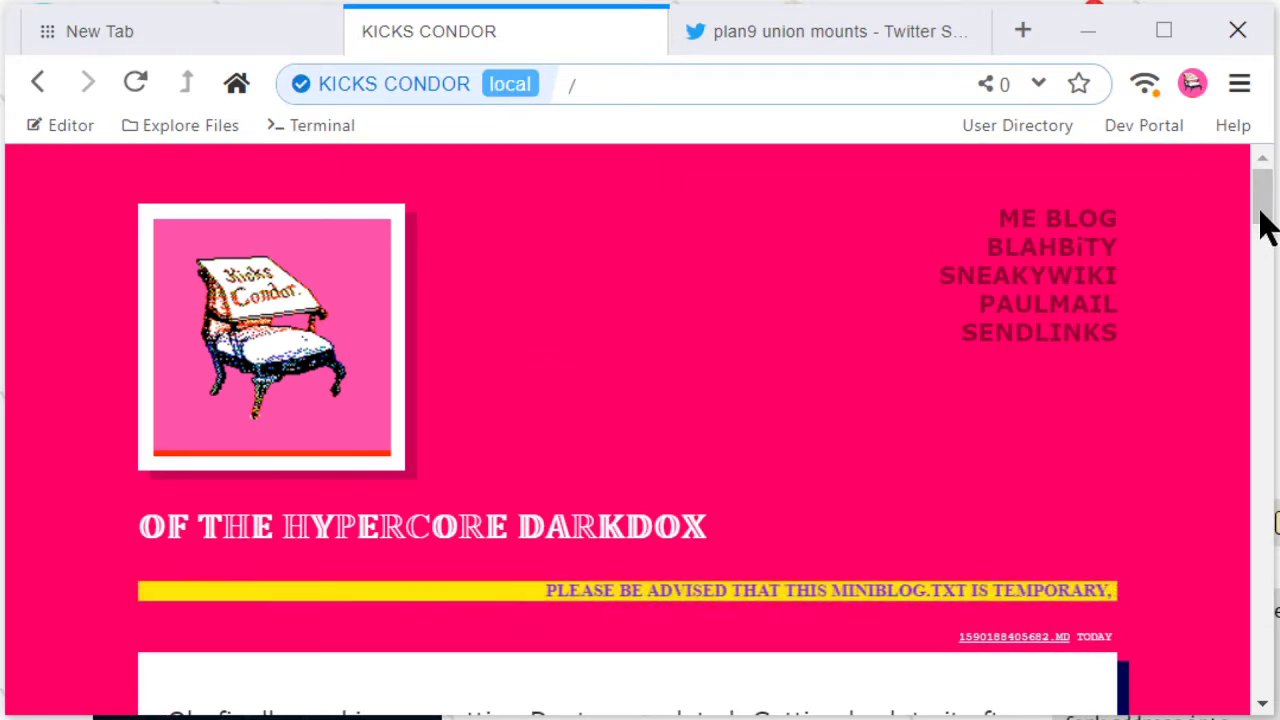
Step: Leave the local fork and switch to the Original KICKS CONDOR drive via the Forks list
scroll(1258, 232, "down", 15)
scroll(903, 295, "up", 15)
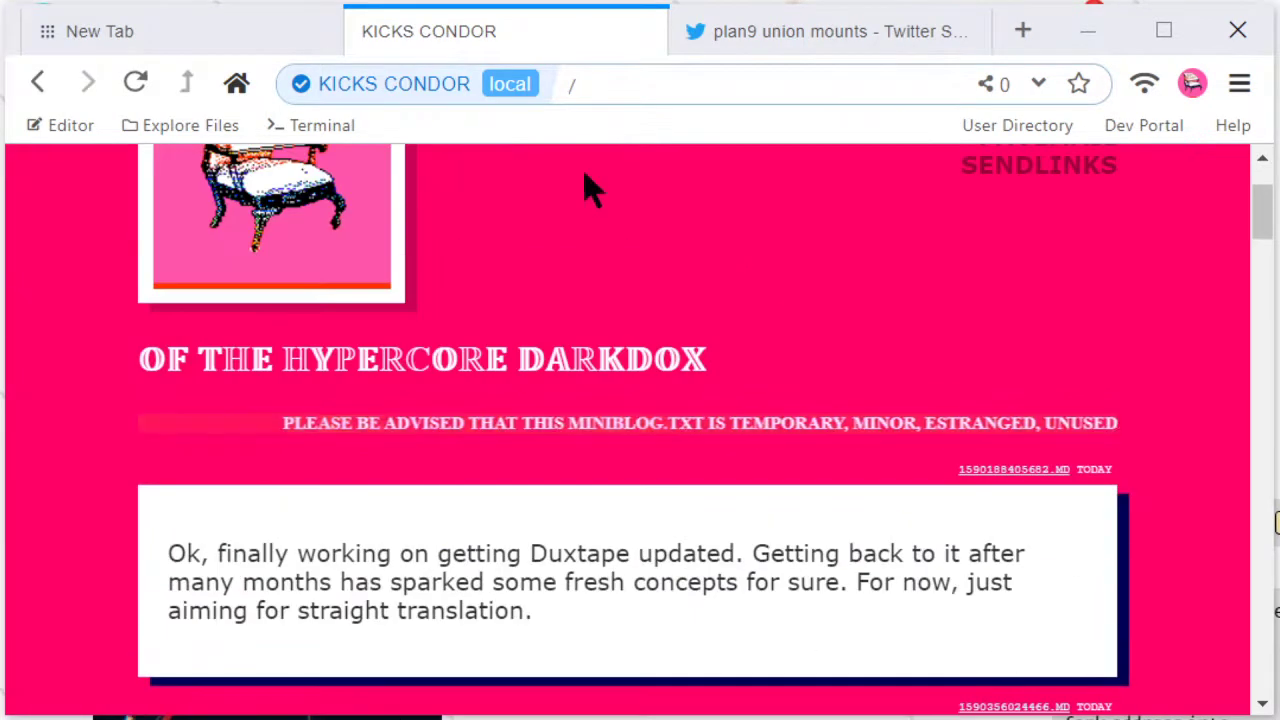
left_click(445, 86)
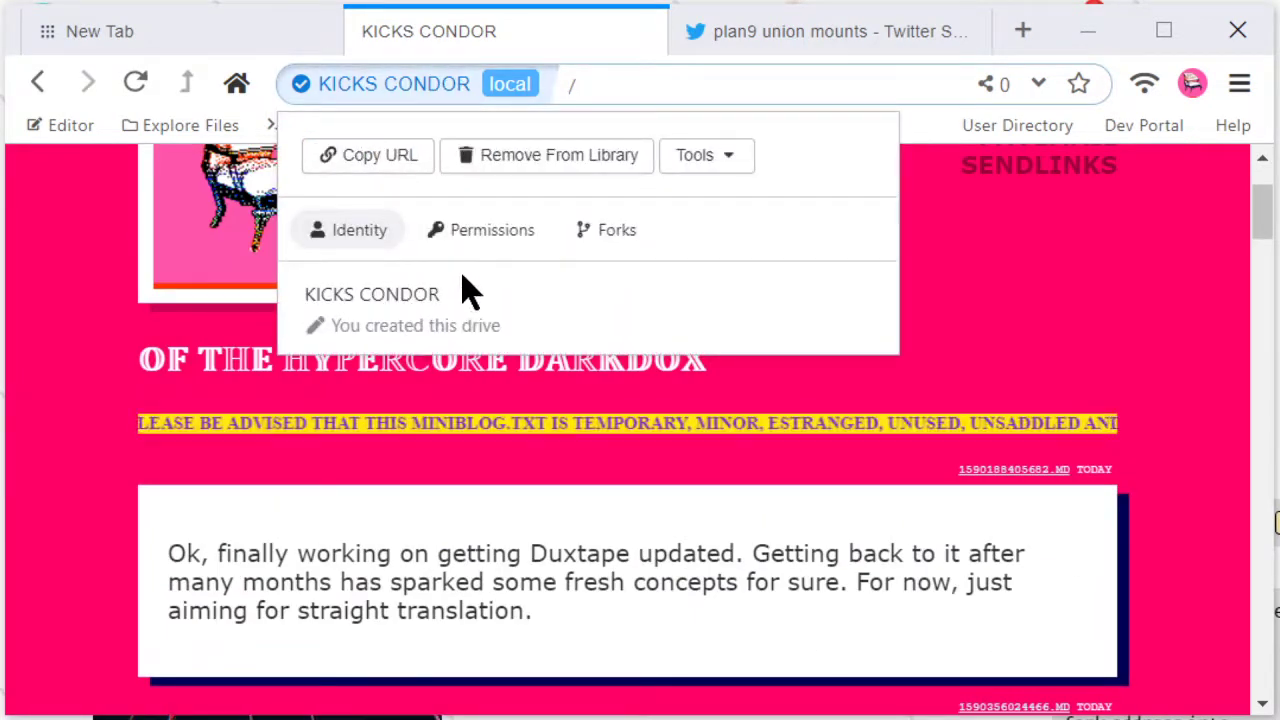
left_click(610, 230)
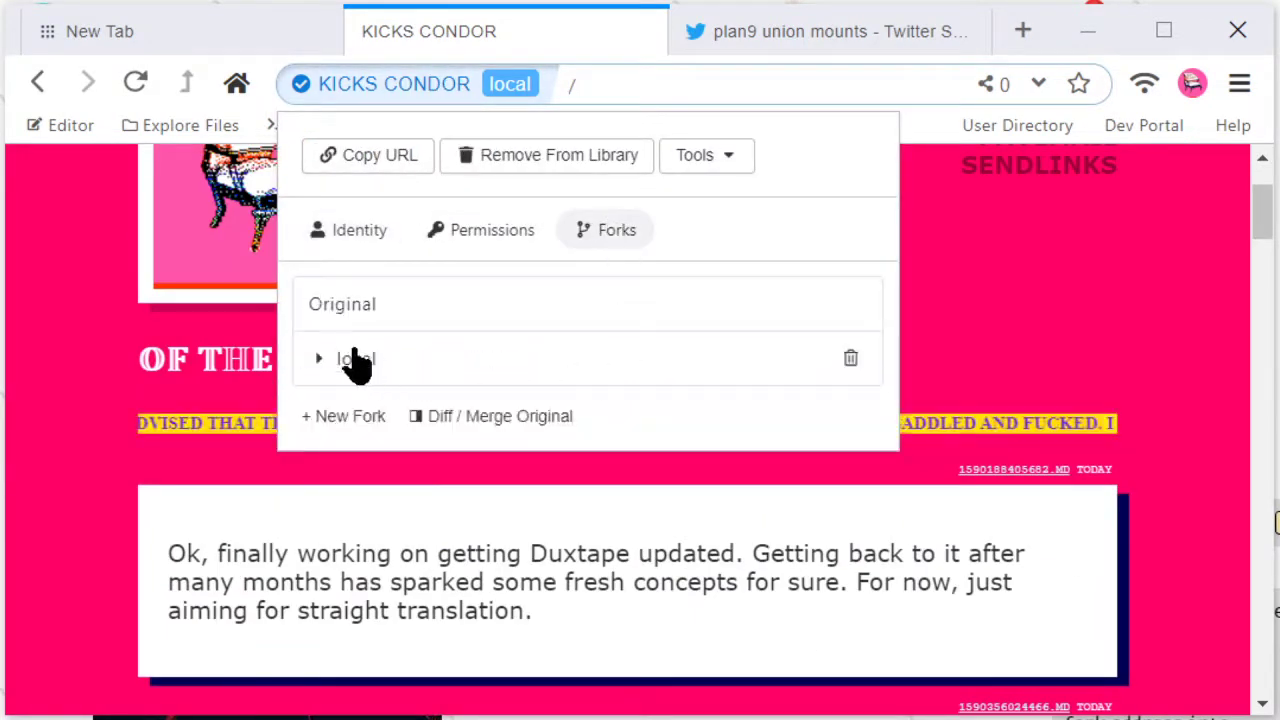
left_click(392, 314)
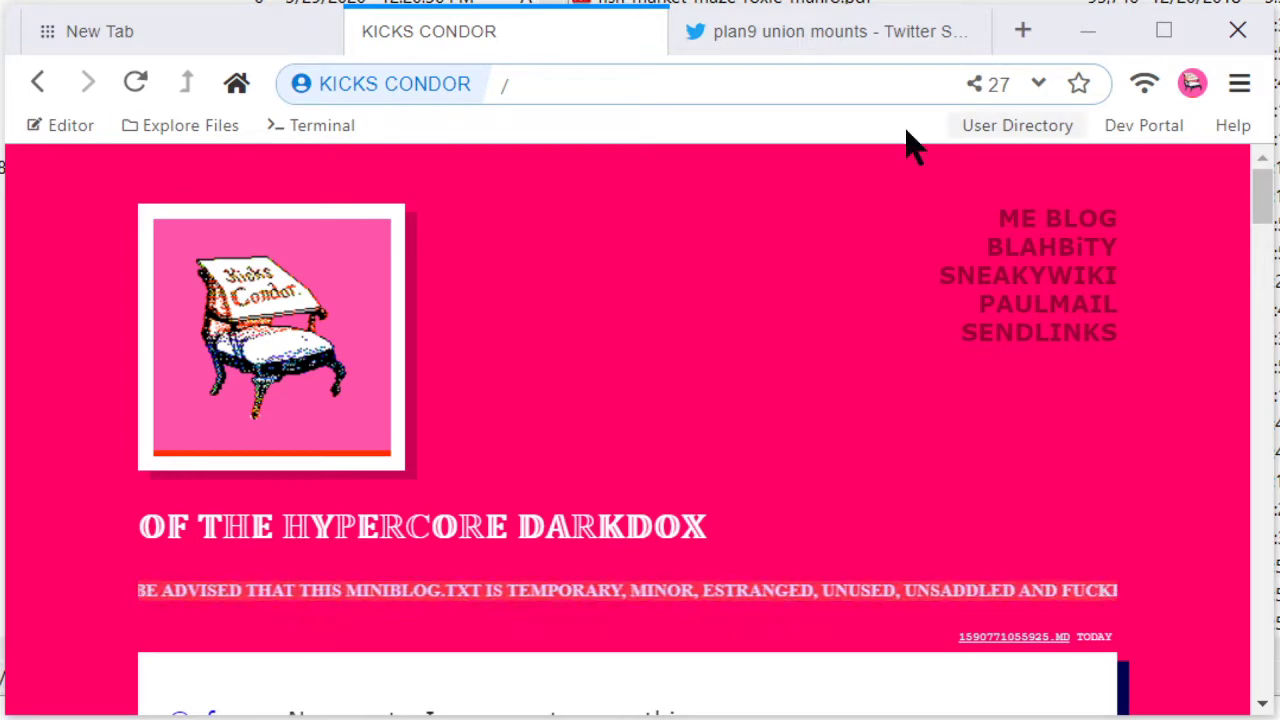
Step: Load the other device's drive by pasting its hyper:// address into the address bar
left_click(623, 86)
type("hyper://909e8ea6665cd8e712be7062c8fbde8e37130fad0a0b2e0761ed39728fc8f776/")
key("Return")
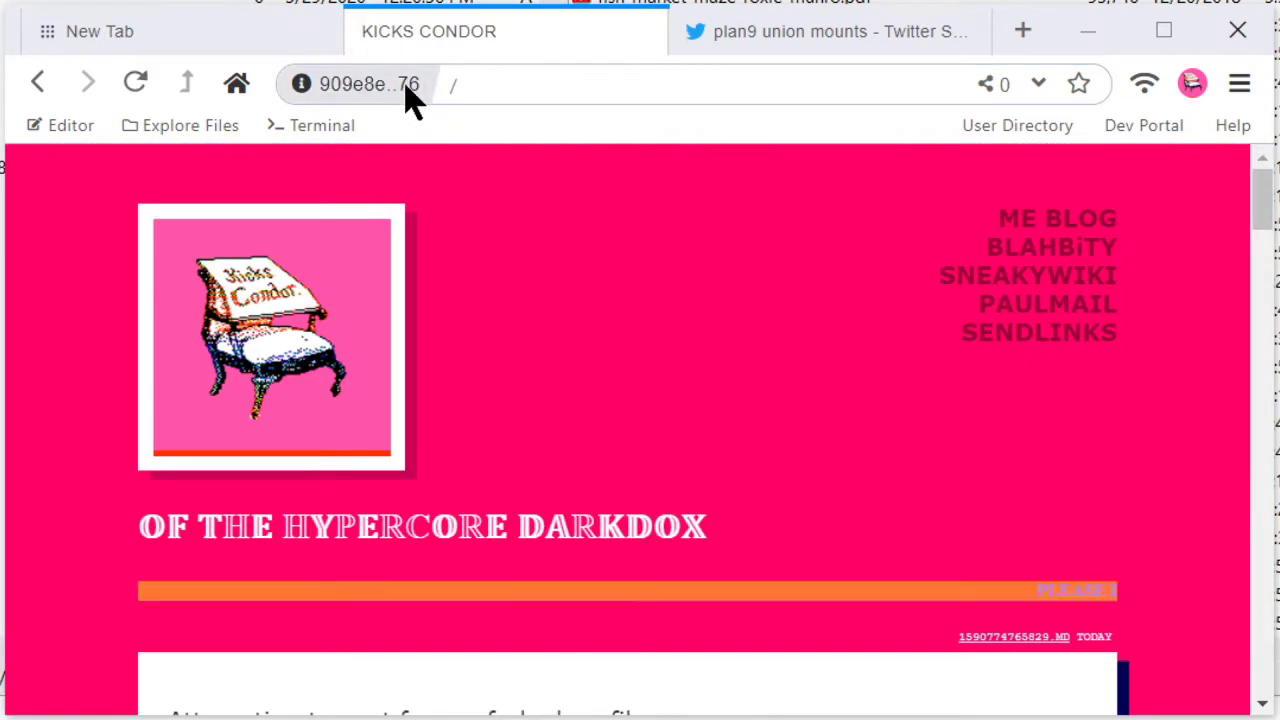
Step: Confirm in site info that this drive forks 25c2..e1, then bring up its peers options
left_click(410, 90)
left_click(608, 238)
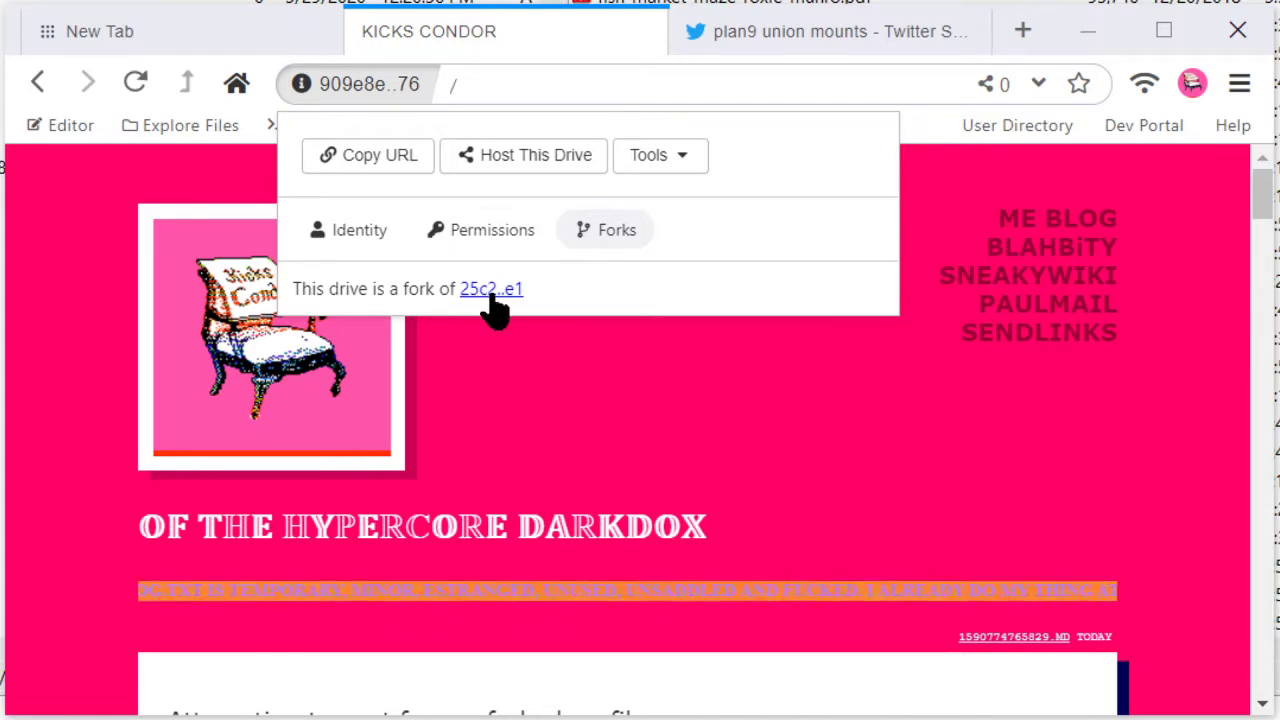
left_click(563, 400)
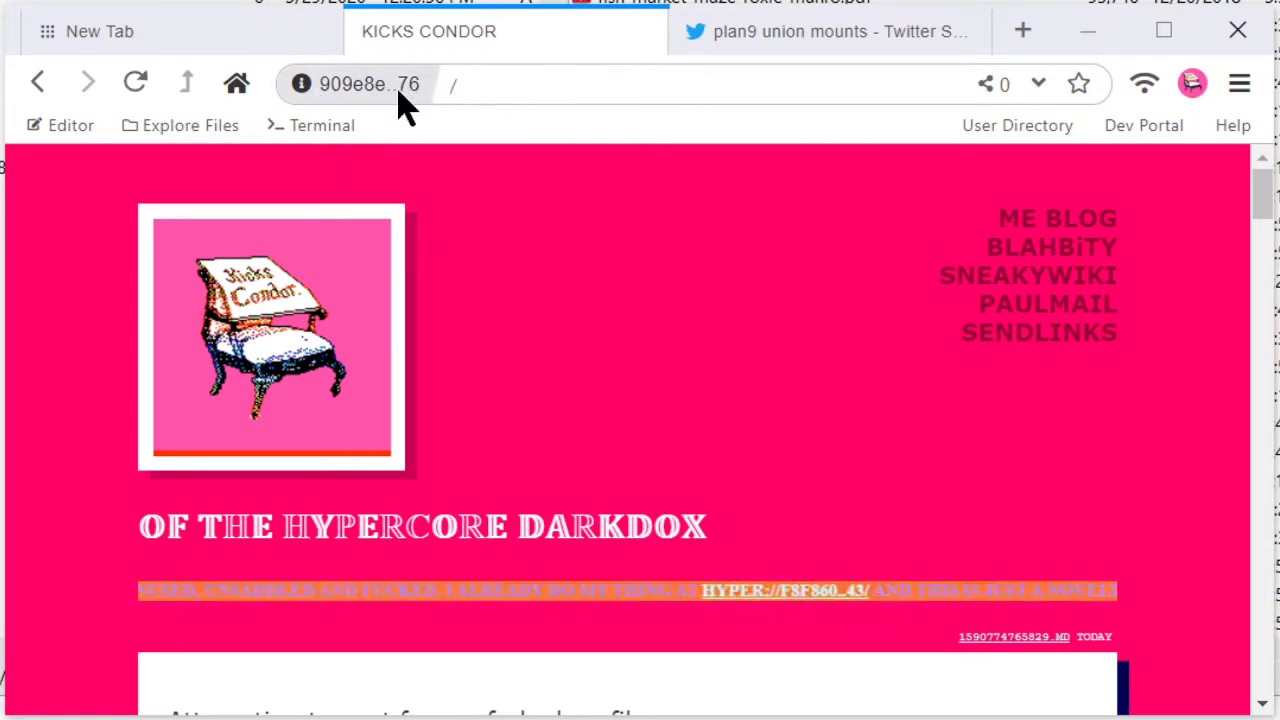
left_click(988, 86)
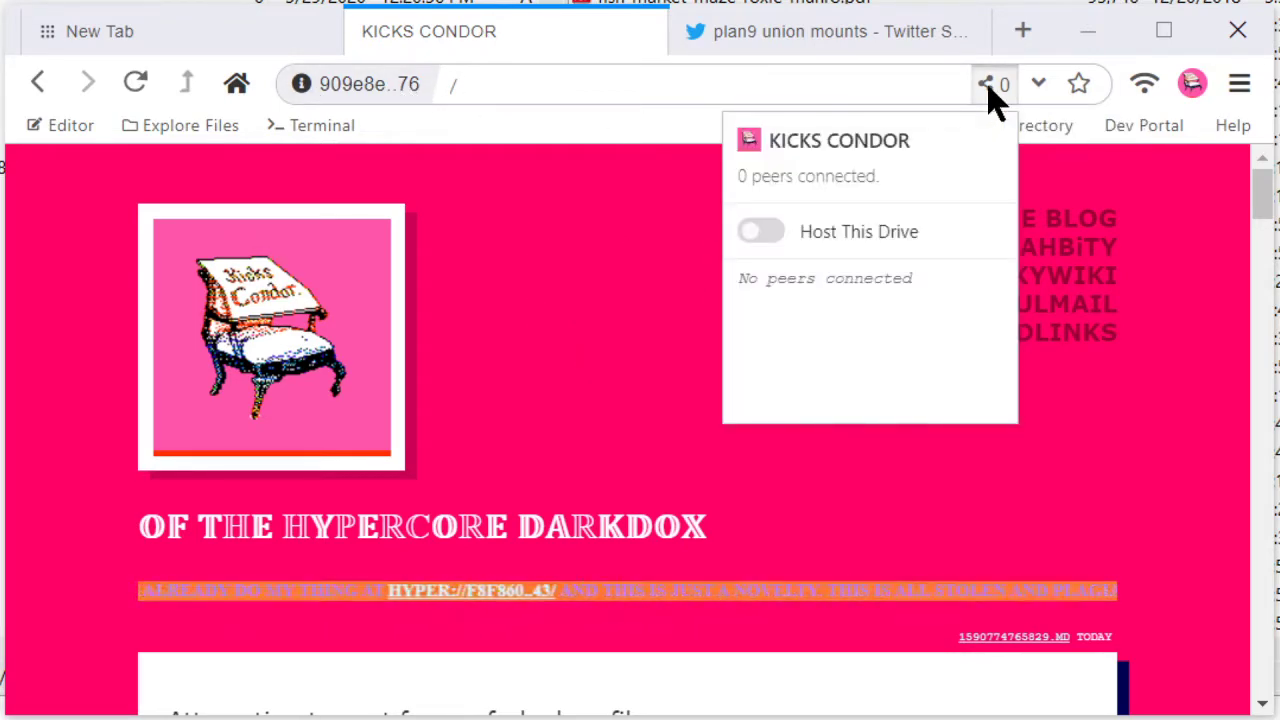
Step: Host the drive as a fork labelled 'staircase' and check the forks list shows Original, local and staircase
left_click(773, 245)
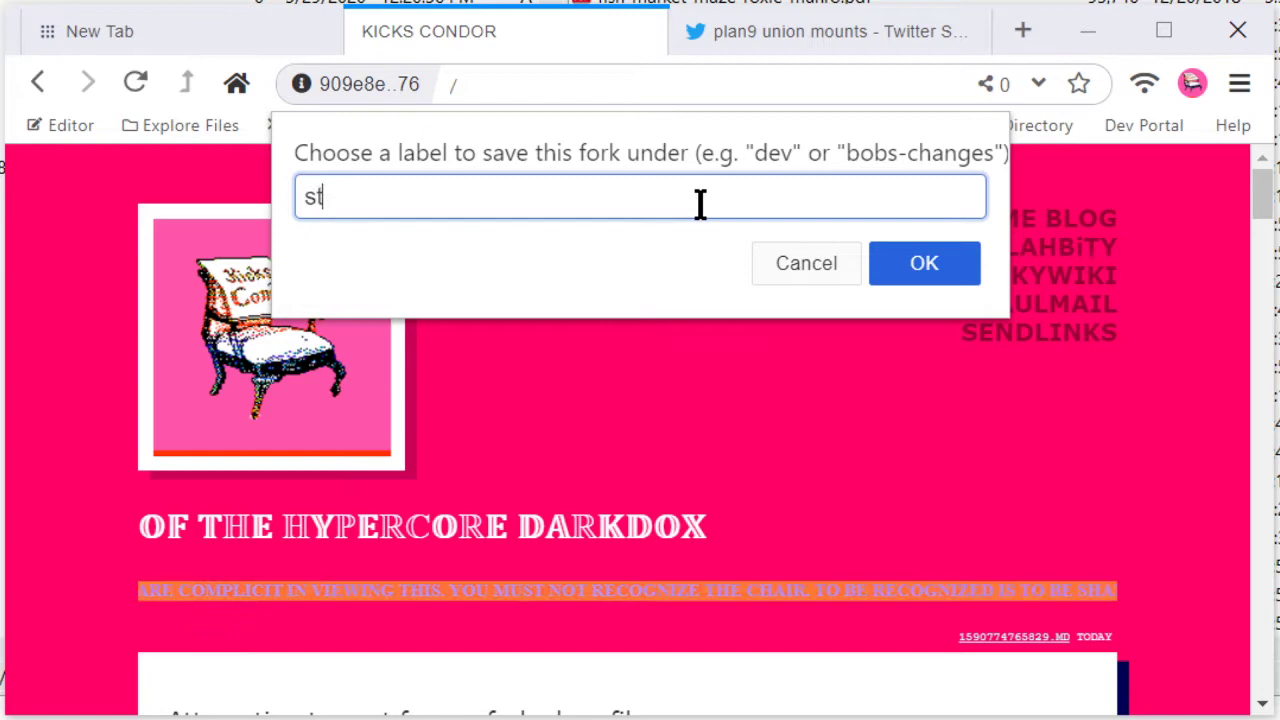
left_click(914, 263)
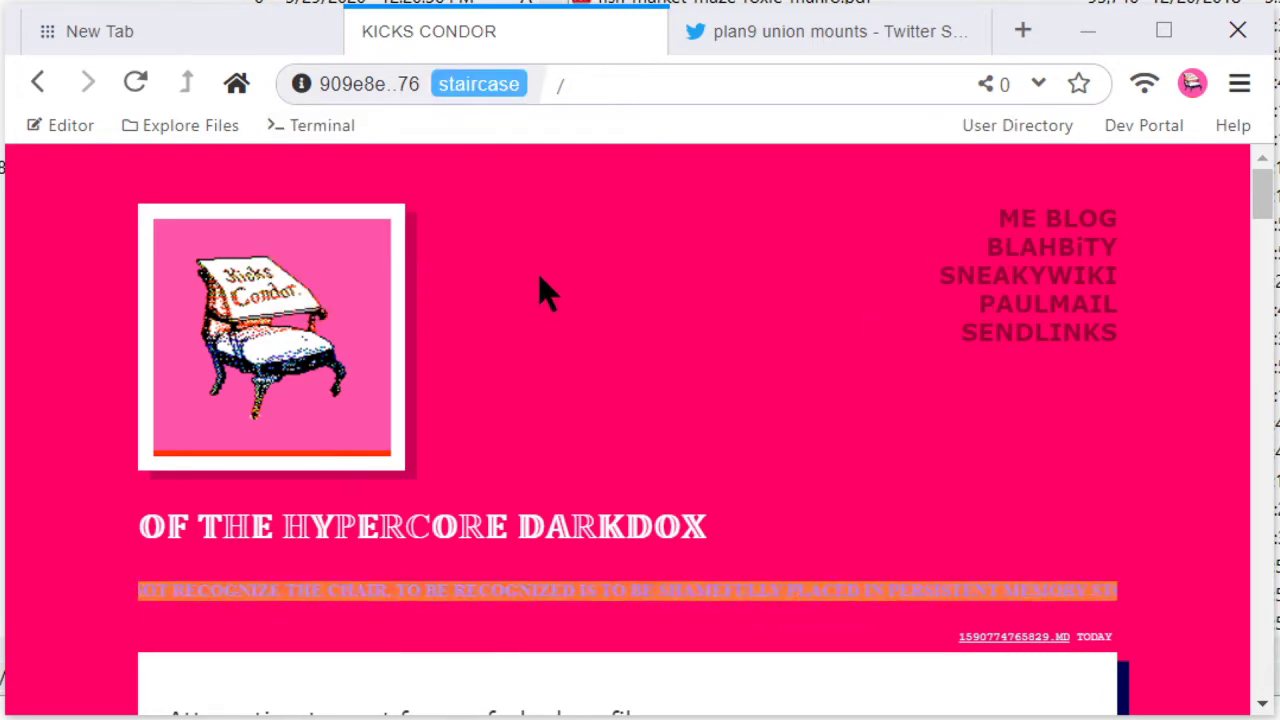
left_click(396, 88)
left_click(606, 231)
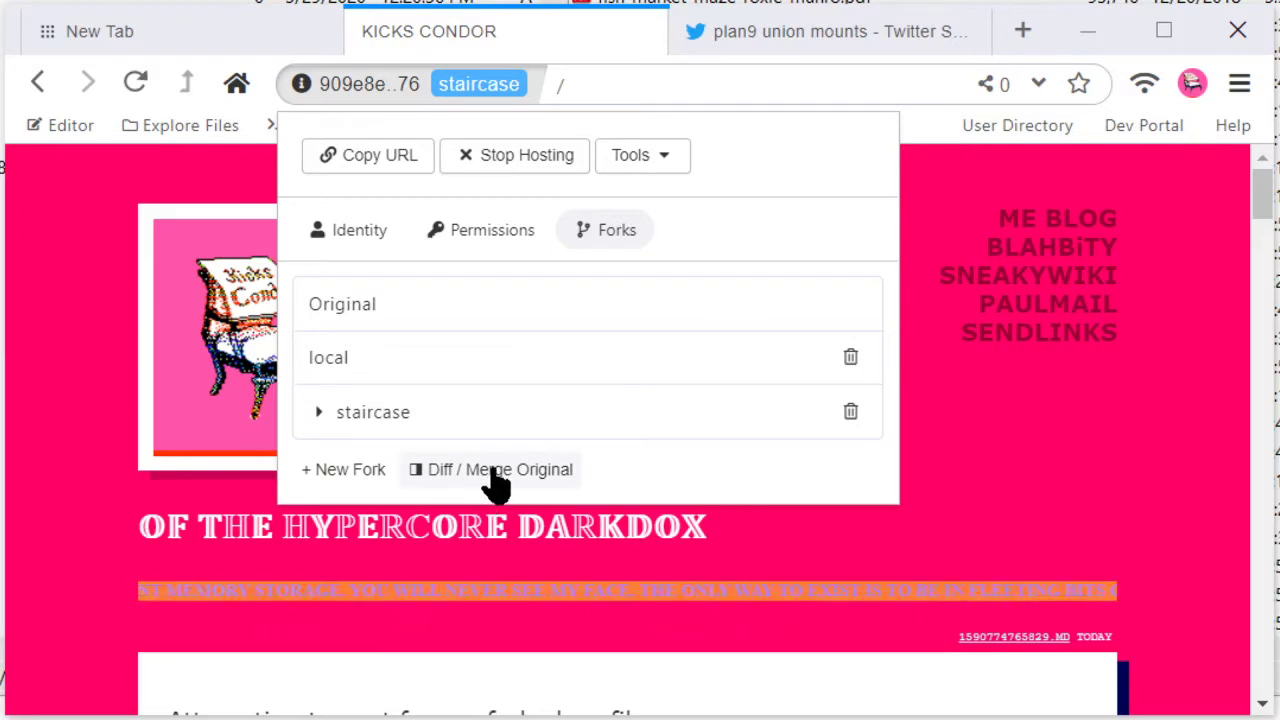
Step: Read through the staircase fork's page, selecting and then deselecting the new post's text
left_click(85, 428)
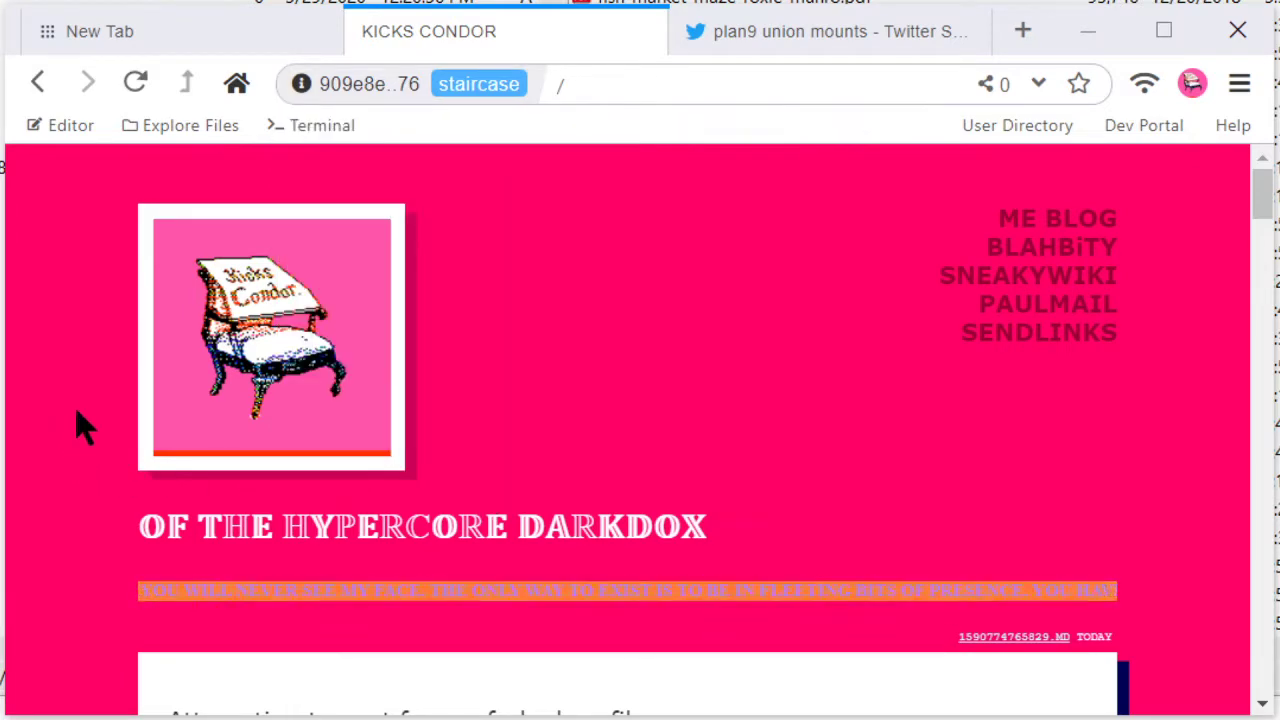
scroll(505, 372, "down", 1)
scroll(505, 372, "down", 3)
left_click_drag(157, 277, 590, 580)
left_click(743, 563)
scroll(743, 563, "down", 5)
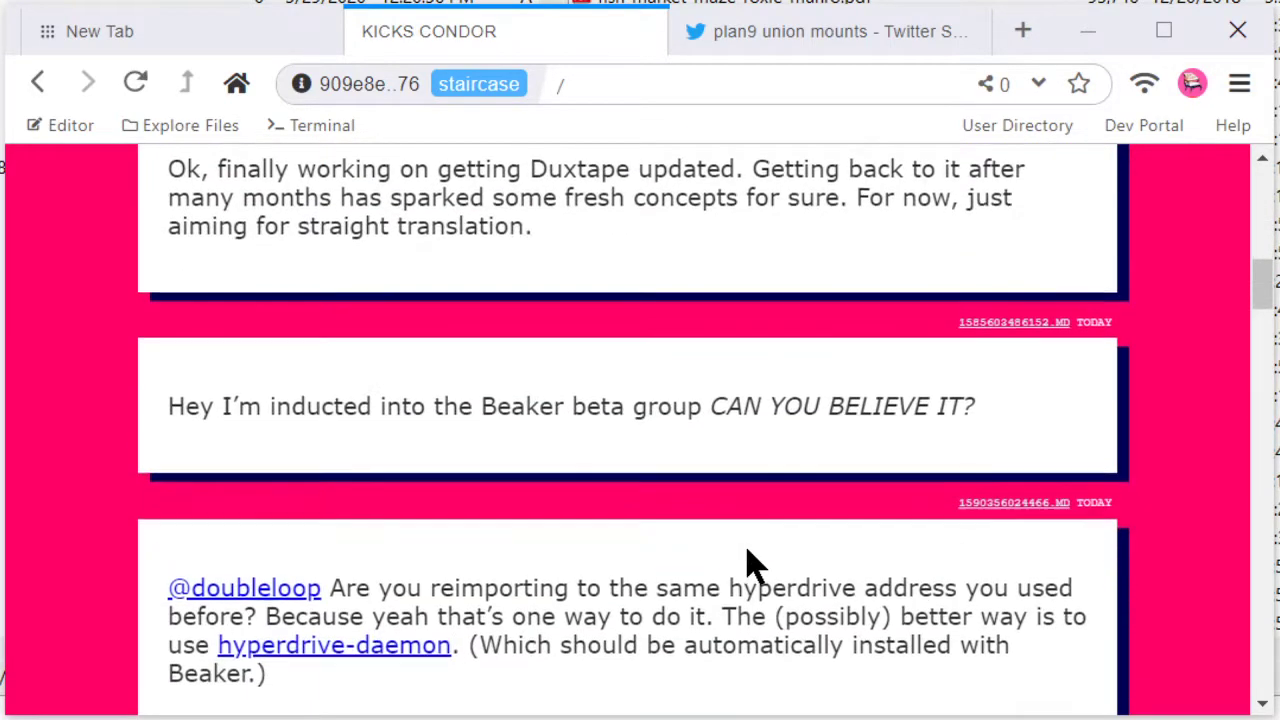
scroll(755, 565, "up", 4)
scroll(755, 565, "up", 4)
scroll(500, 549, "down", 1)
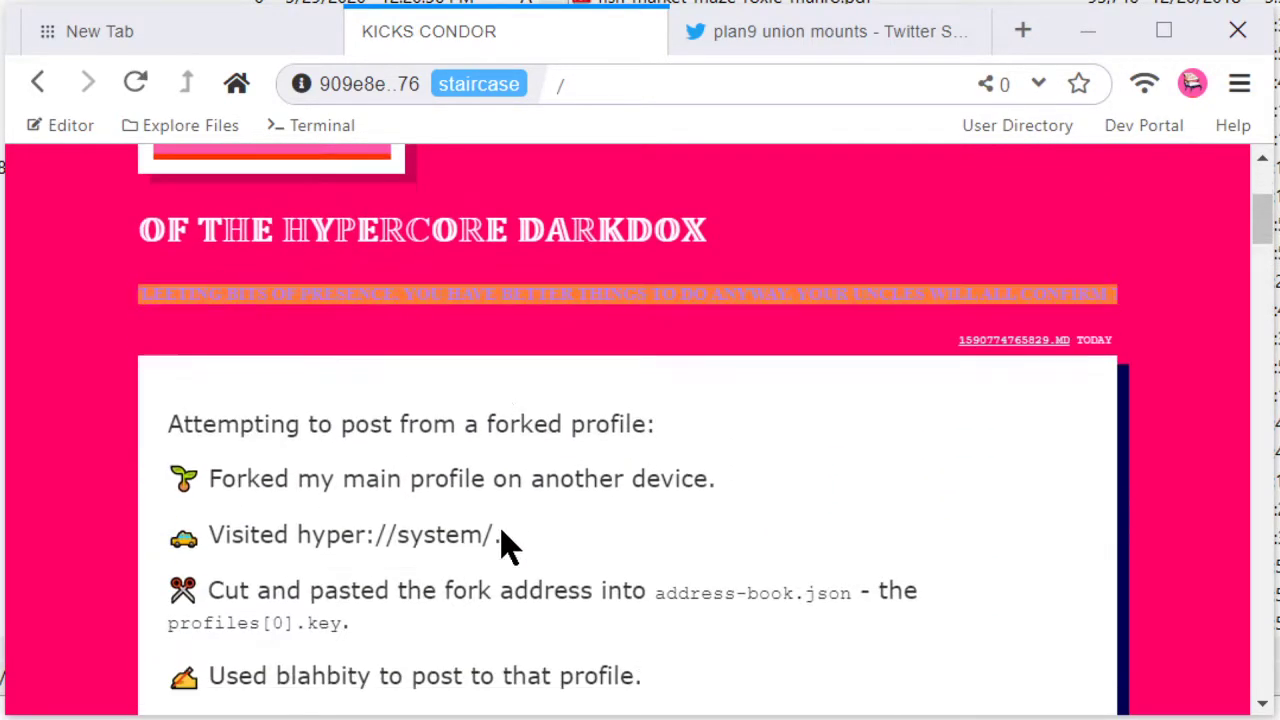
scroll(509, 543, "up", 3)
scroll(500, 530, "up", 1)
Step: Open Diff / Merge against Original, showing the added microblog/1590774765829.md post
left_click(428, 84)
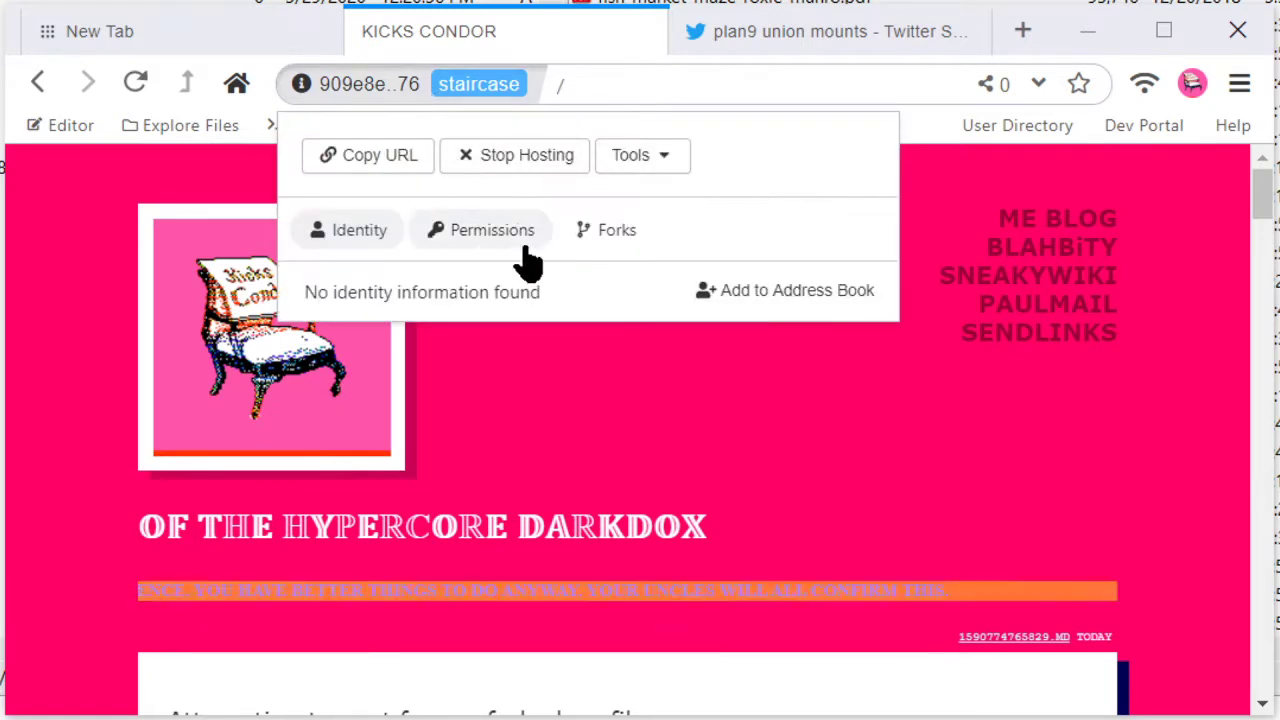
left_click(618, 235)
left_click(443, 468)
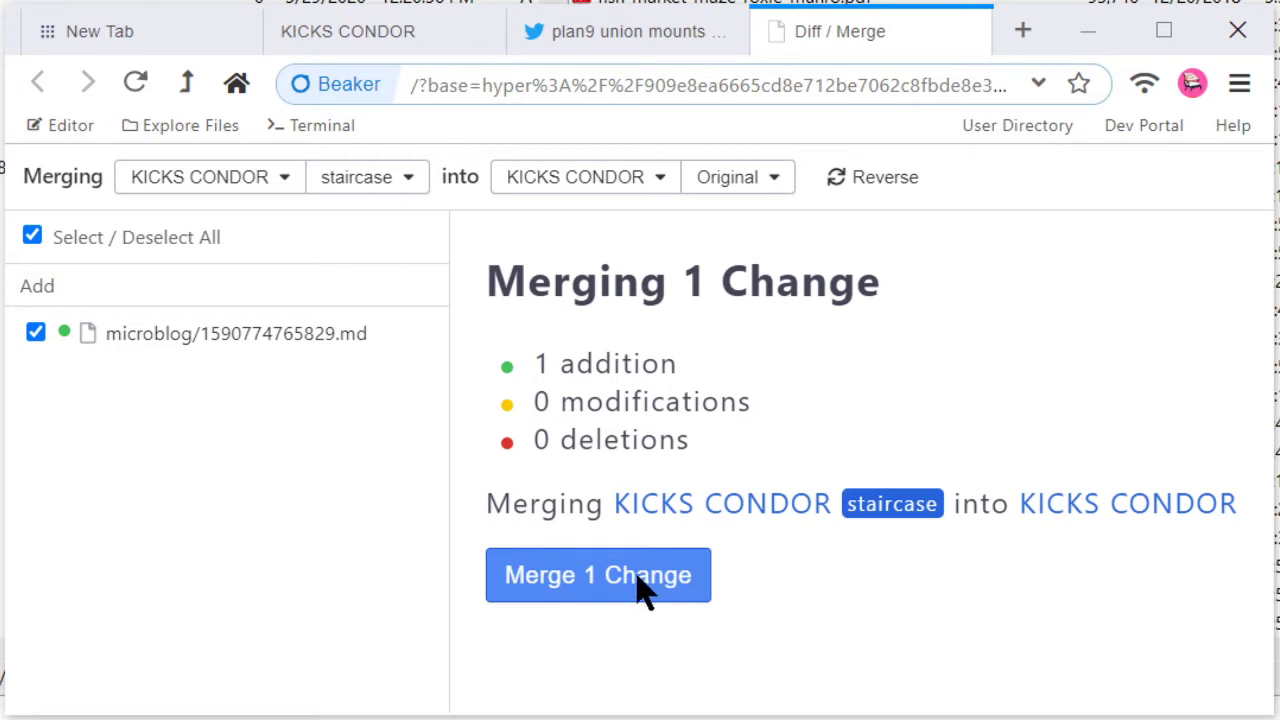
Step: Merge the staircase fork's post 1590774765829.md into KICKS CONDOR and view the original homepage
left_click(540, 580)
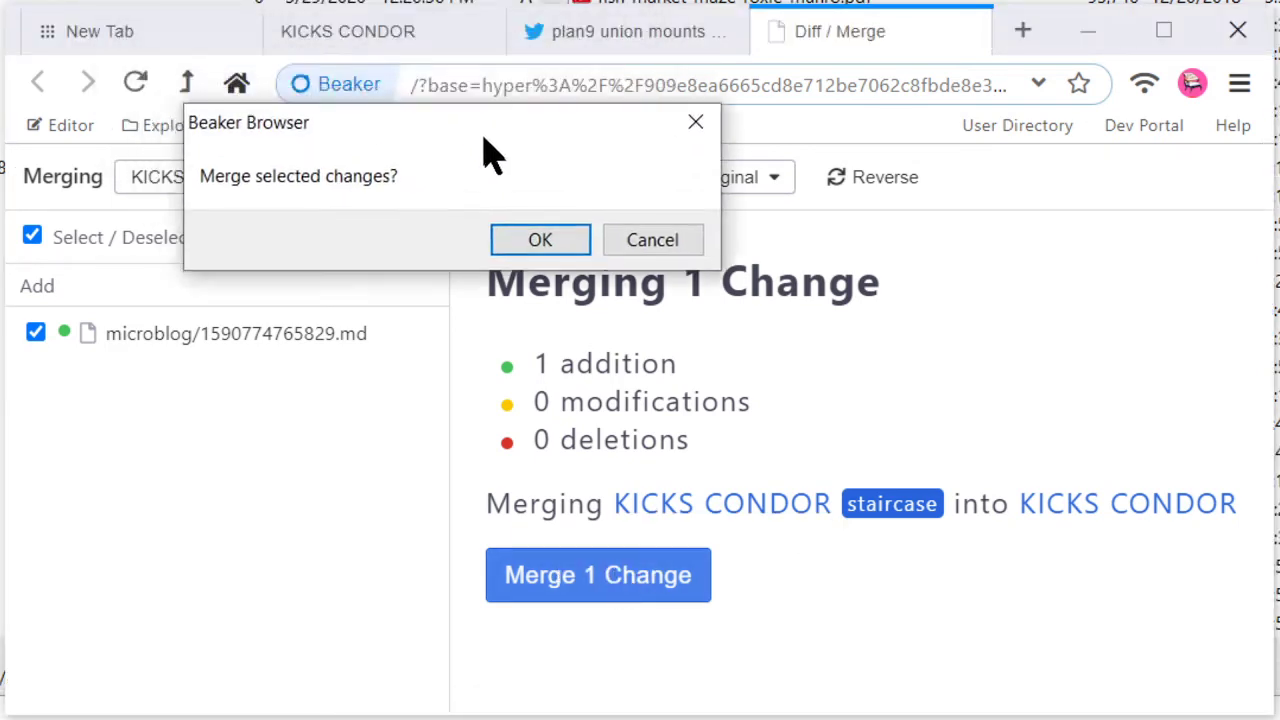
left_click(546, 288)
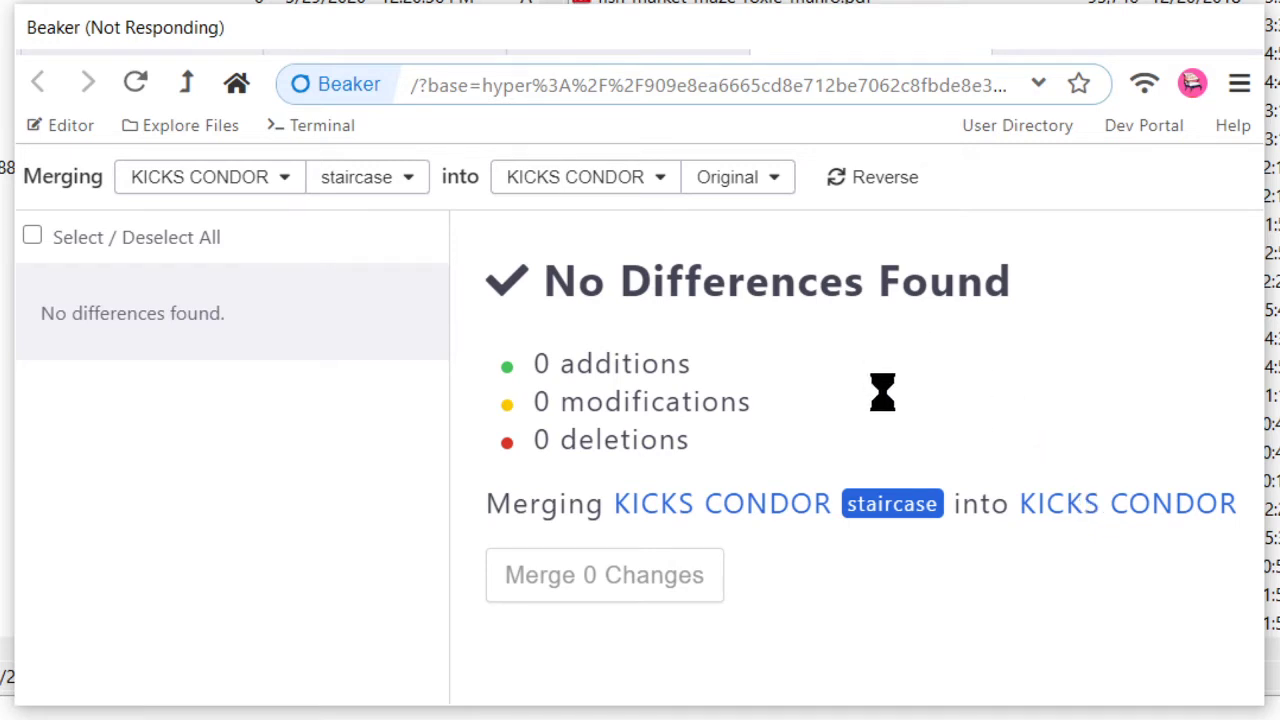
left_click(1070, 500)
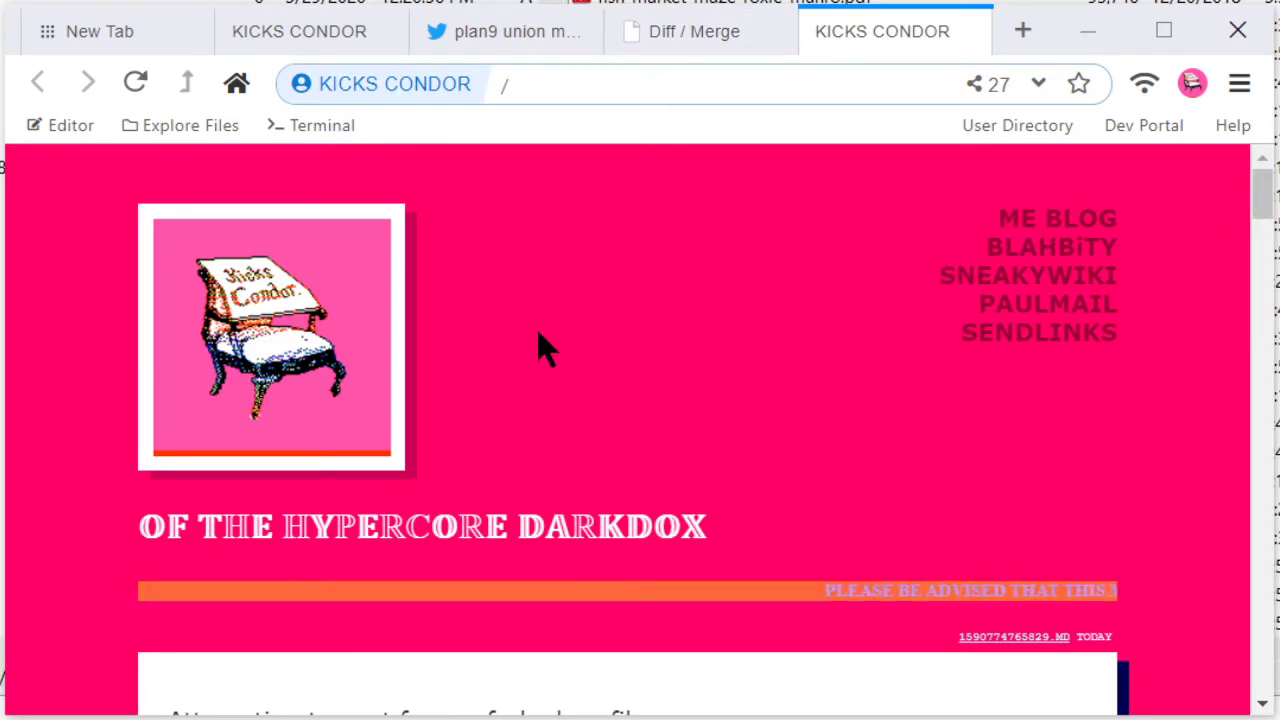
left_click_drag(1263, 200, 1268, 240)
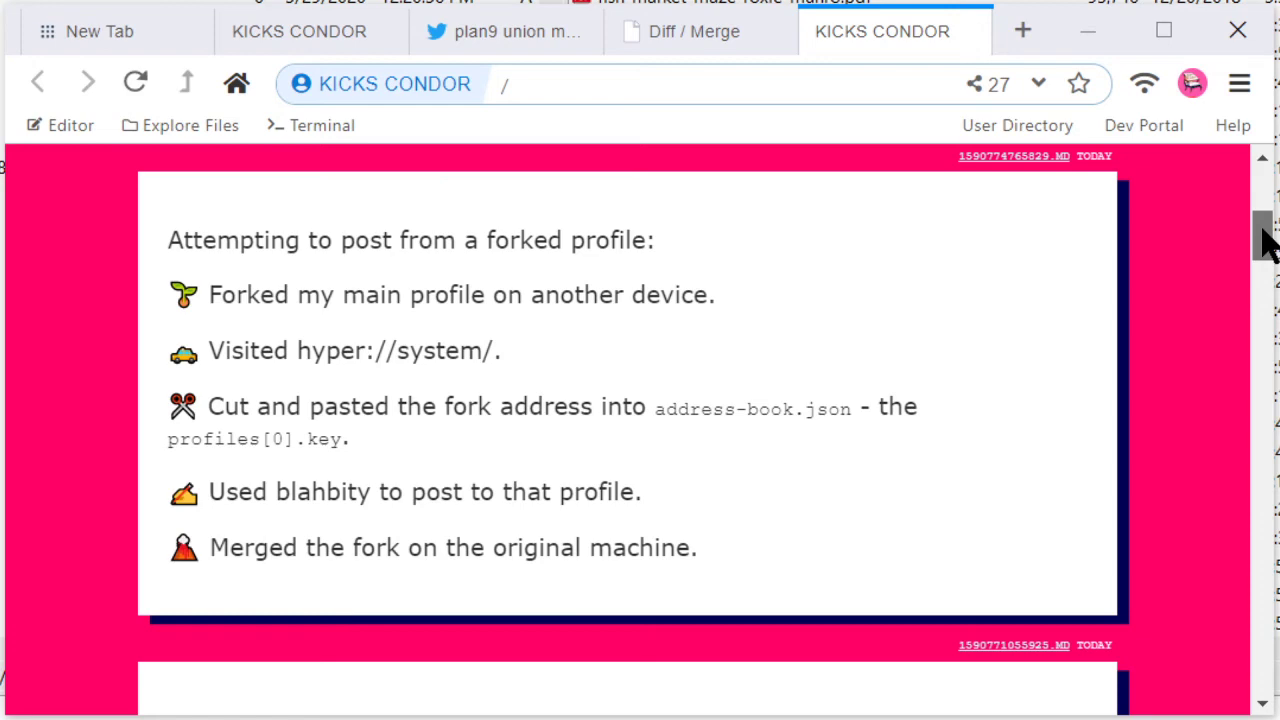
left_click_drag(1260, 240, 1258, 200)
left_click(403, 88)
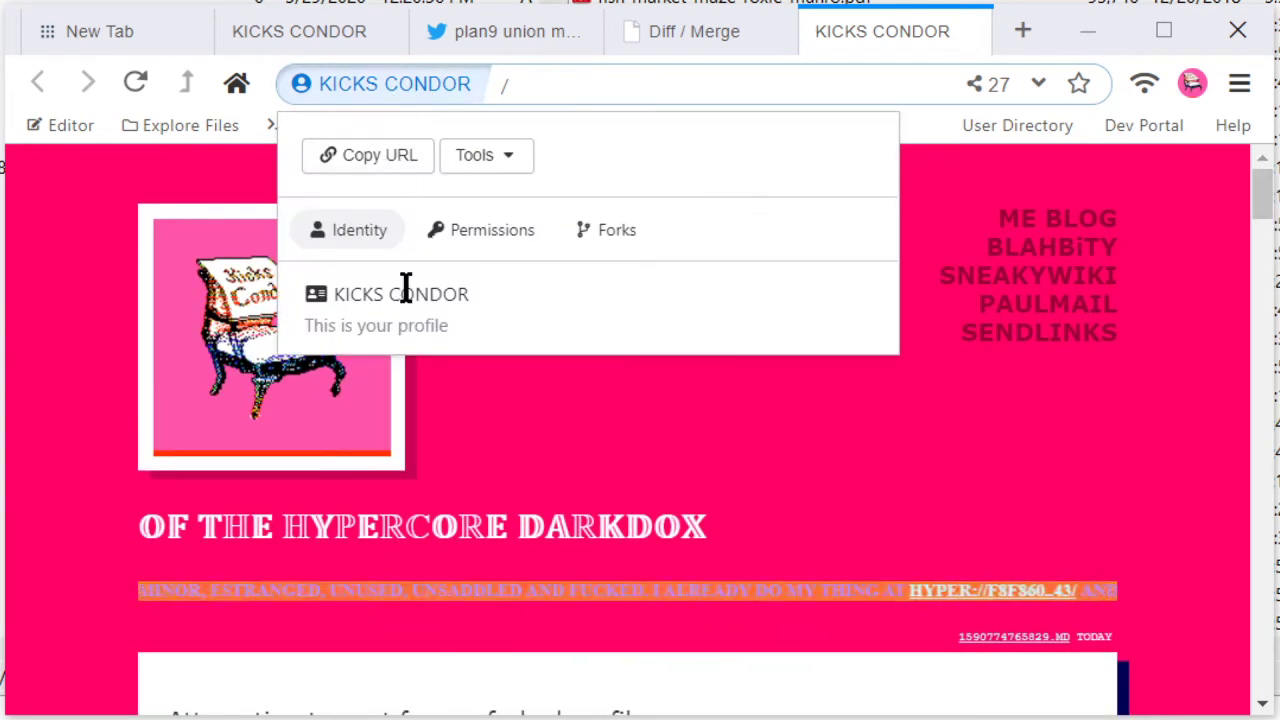
left_click(735, 478)
scroll(851, 451, "down", 6)
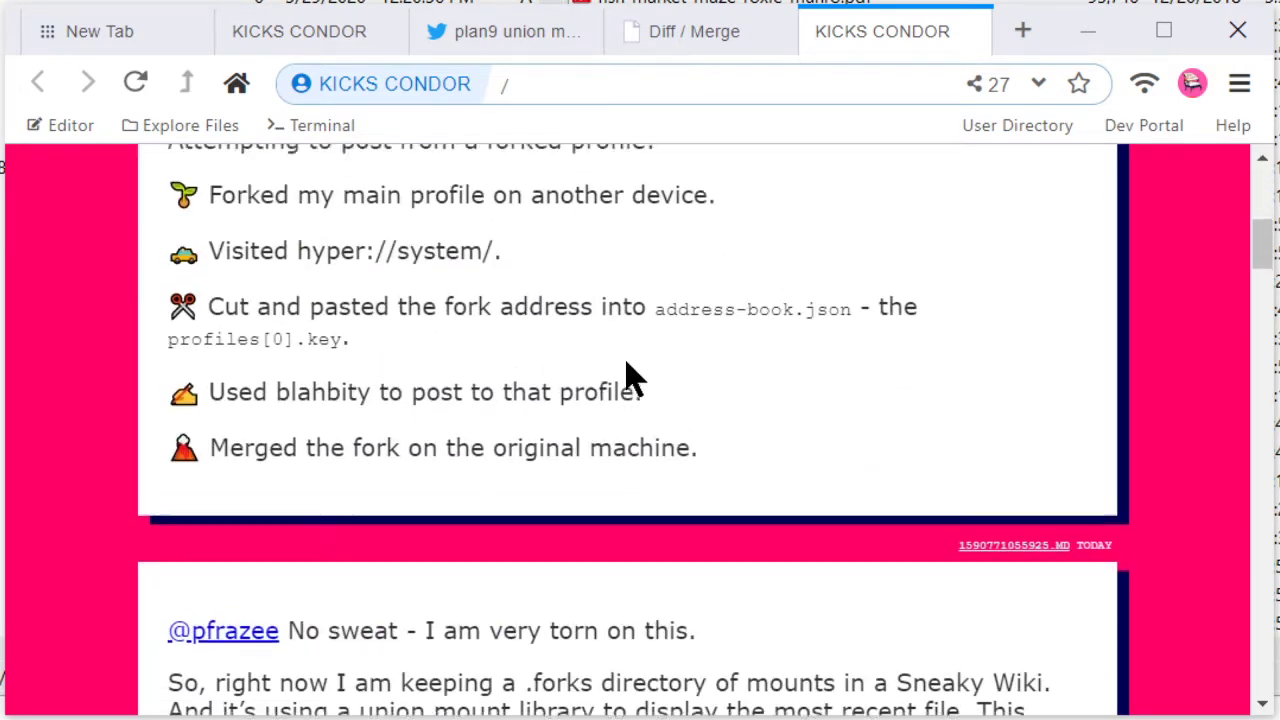
scroll(628, 378, "up", 4)
scroll(580, 334, "up", 2)
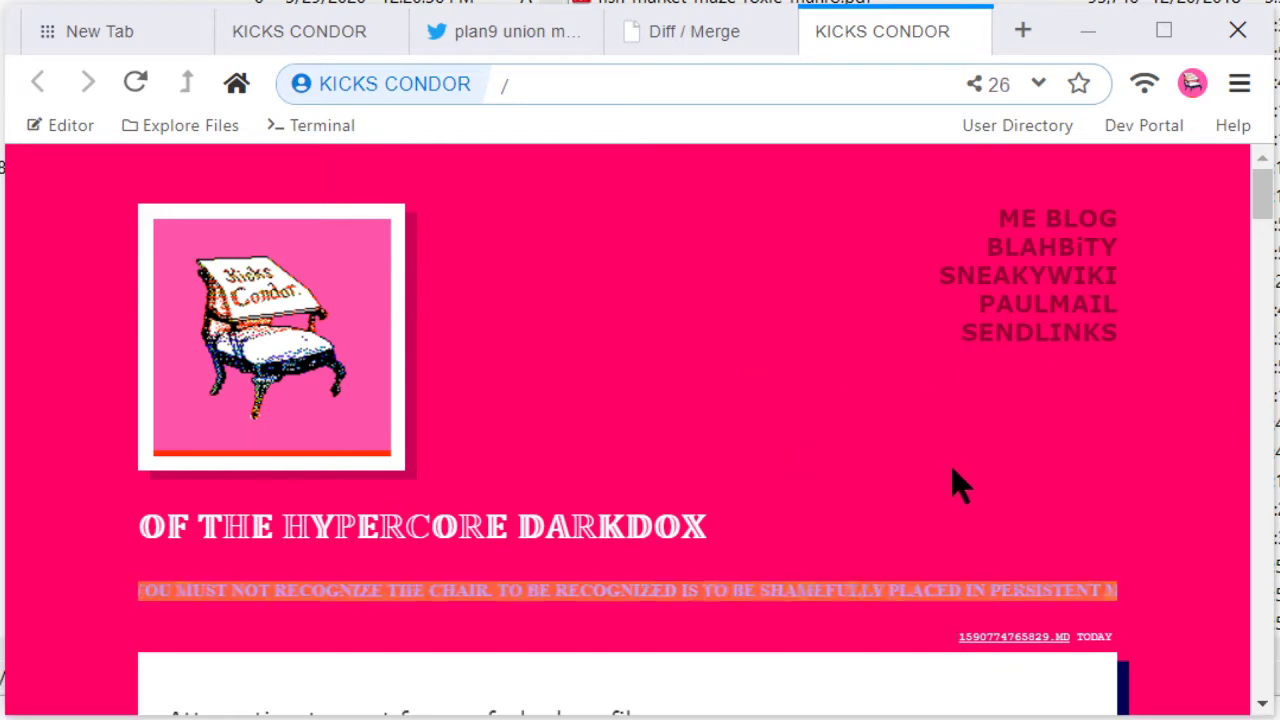
scroll(1088, 474, "down", 10)
scroll(1088, 474, "up", 10)
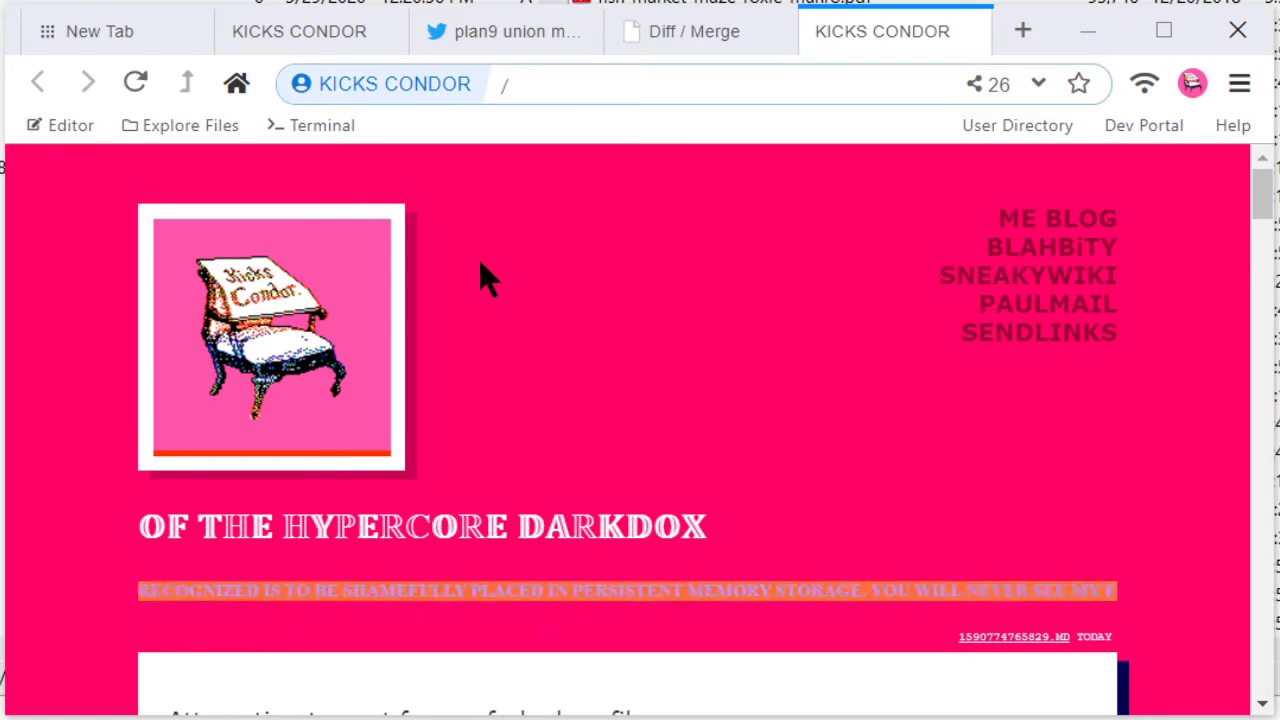
Step: Check the main profile's connected peers, then its Original, local and staircase forks
left_click(990, 88)
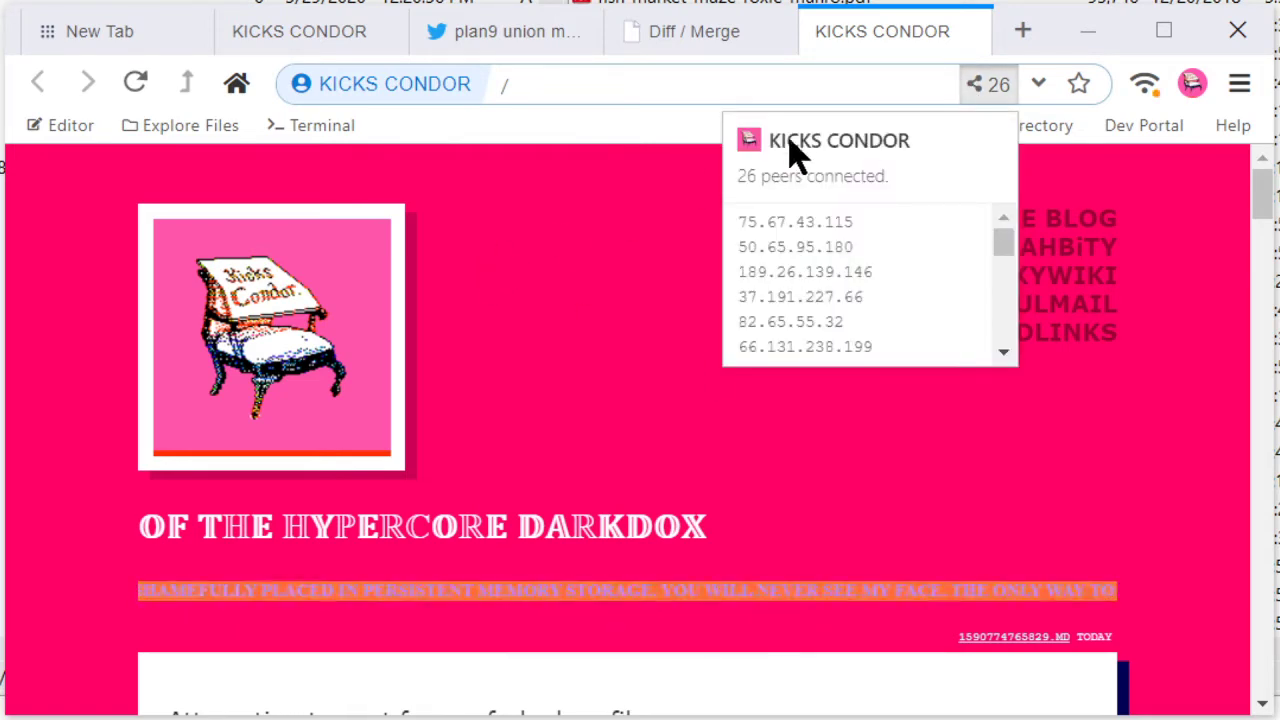
left_click(563, 218)
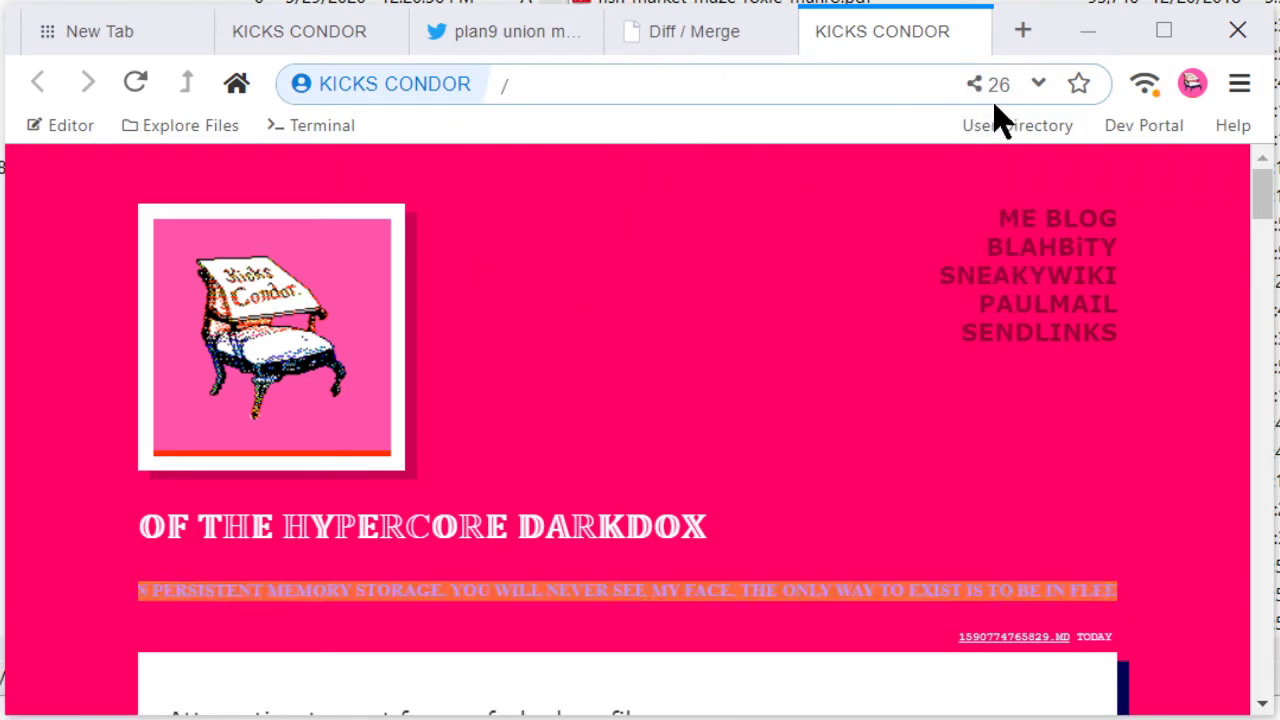
left_click(430, 90)
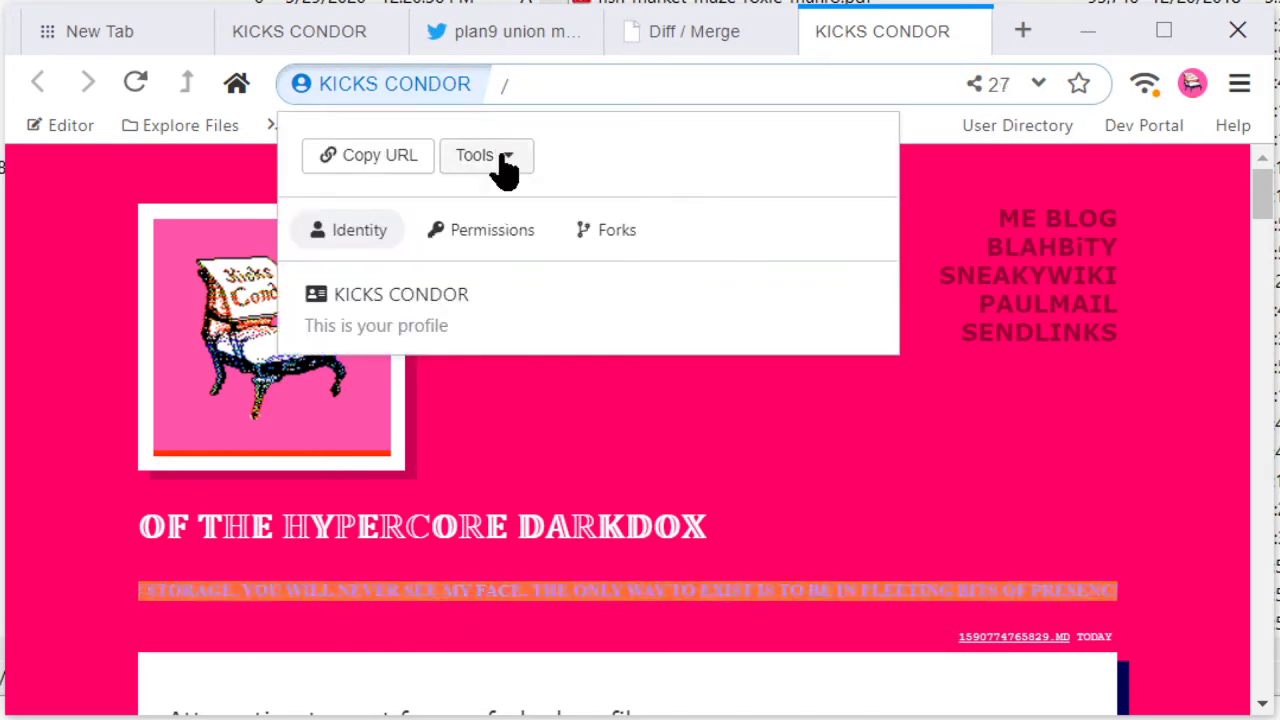
left_click(594, 250)
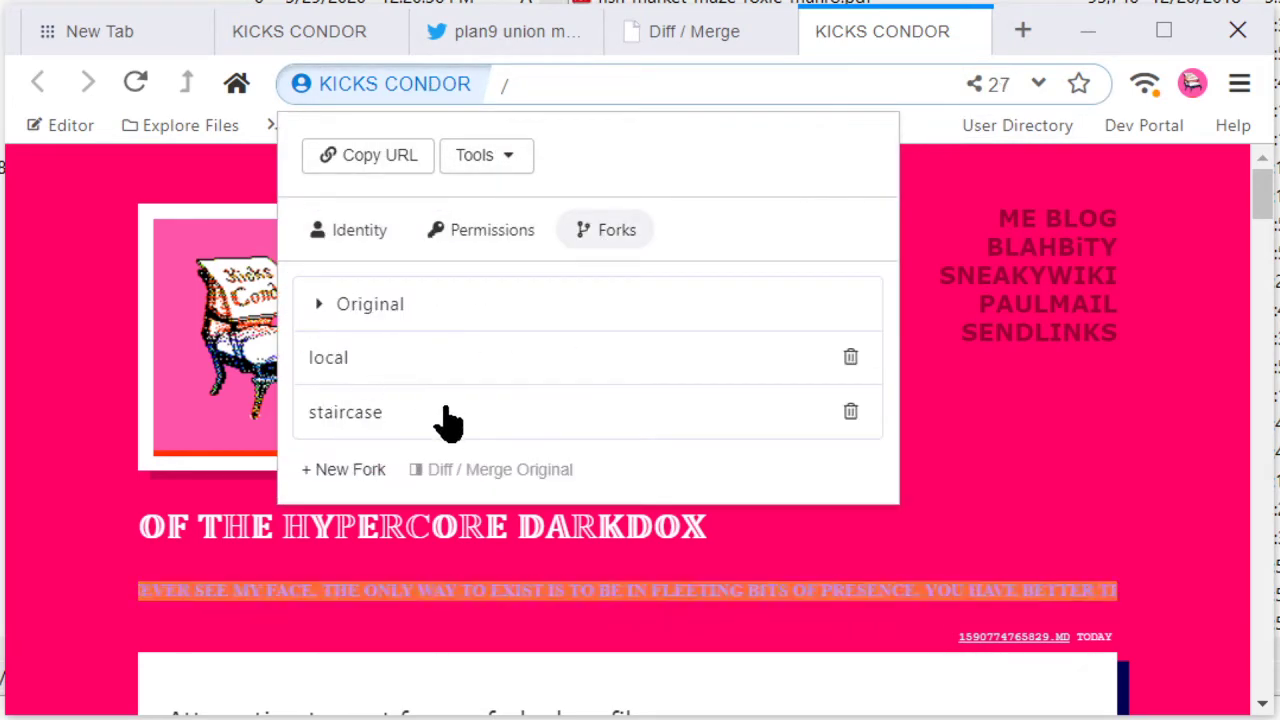
left_click(1050, 435)
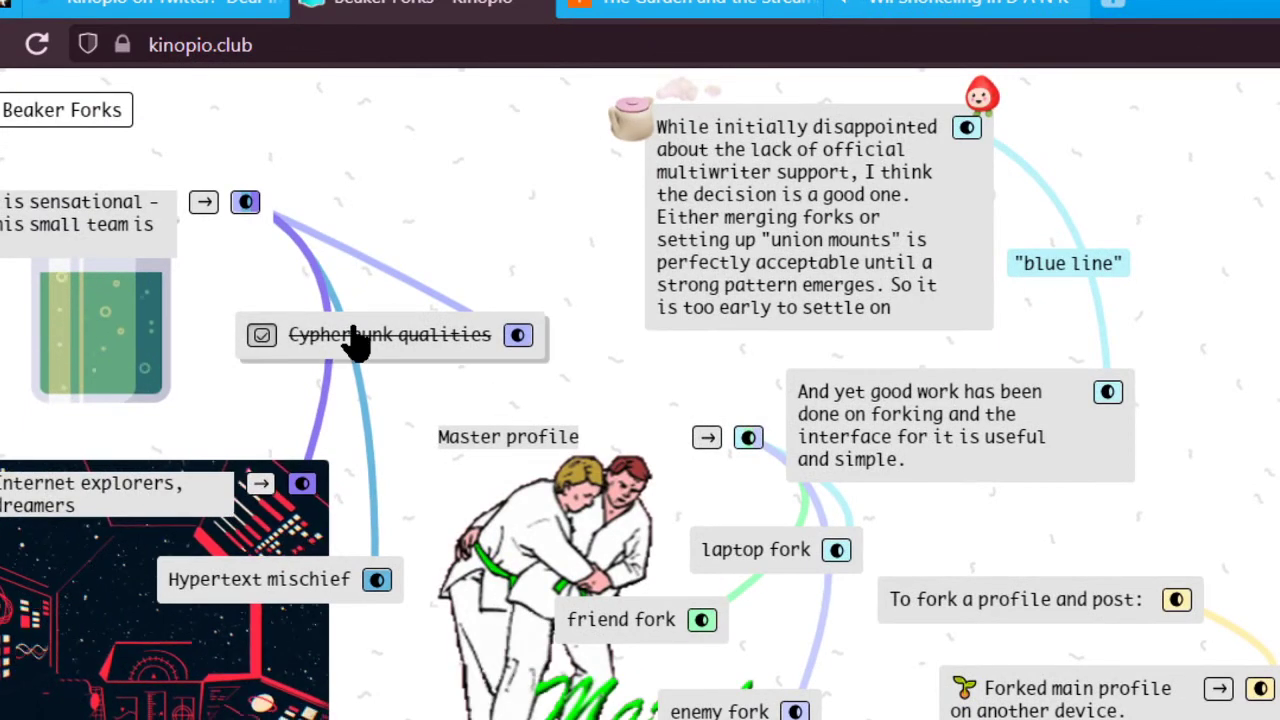
Step: Uncheck the 'Cypherpunk qualities' card and give it the Magical Helper frame
left_click(262, 336)
left_click(410, 350)
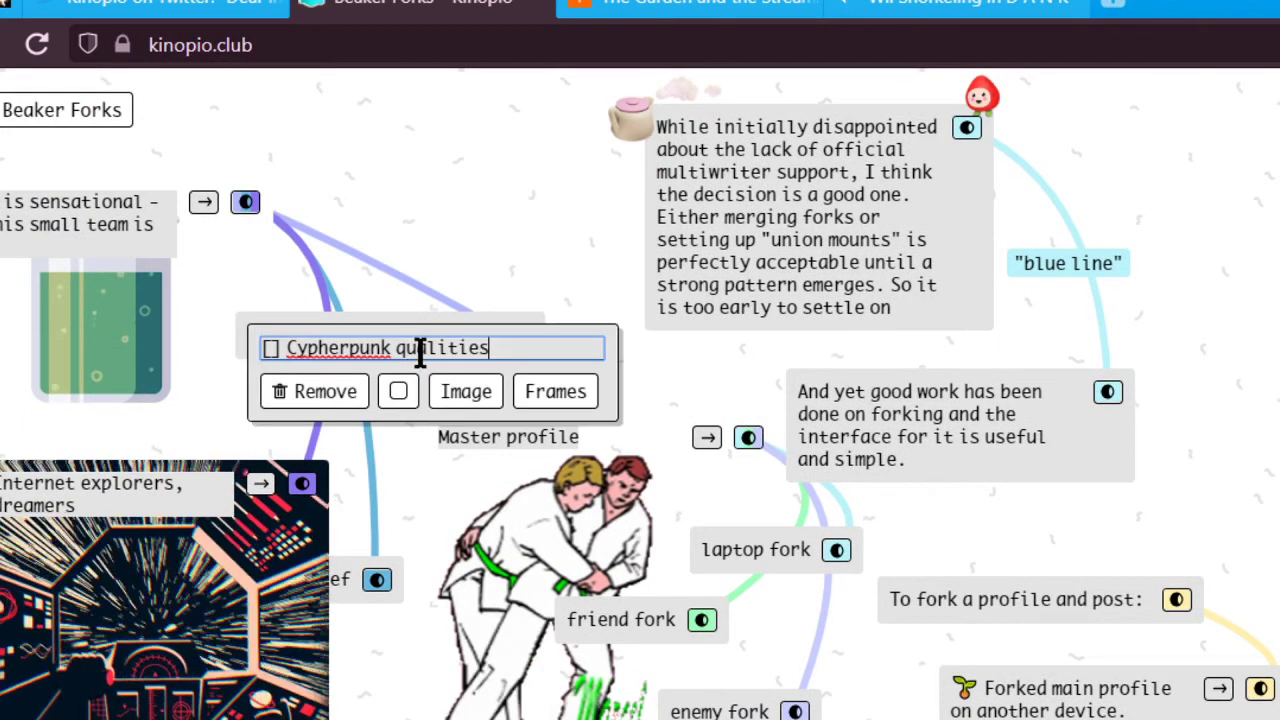
left_click(556, 393)
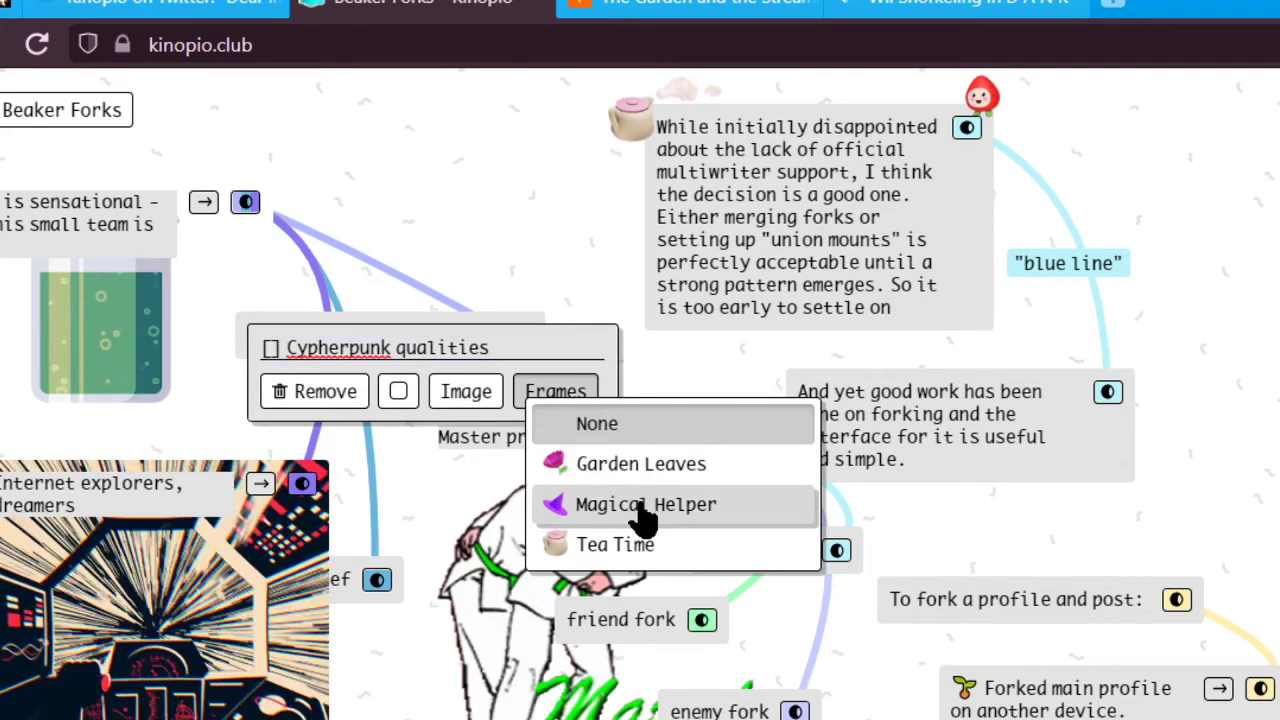
left_click(643, 506)
left_click(444, 200)
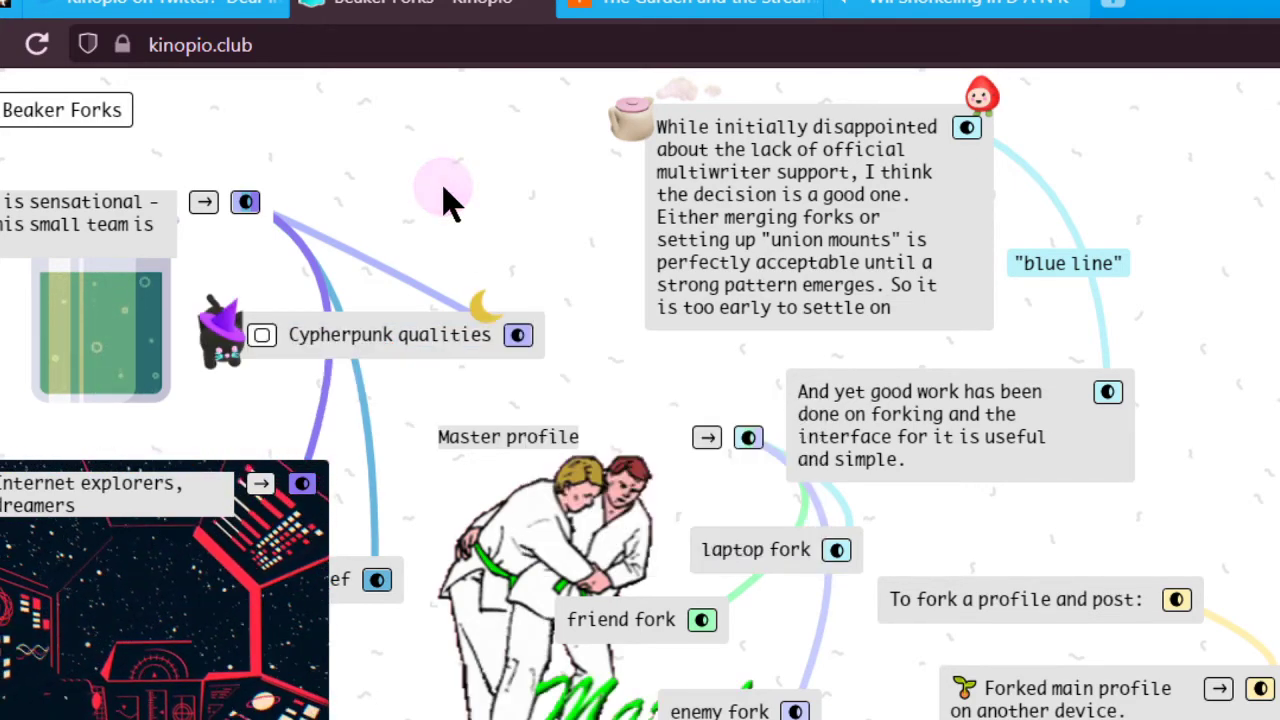